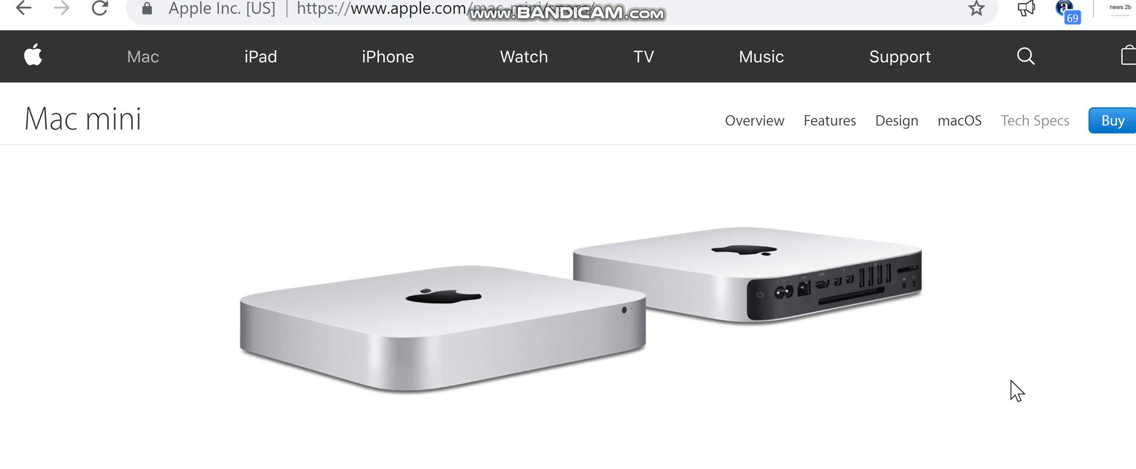
{"action": "scroll", "coordinate": [1021, 376], "scroll_direction": "down", "scroll_amount": 1}
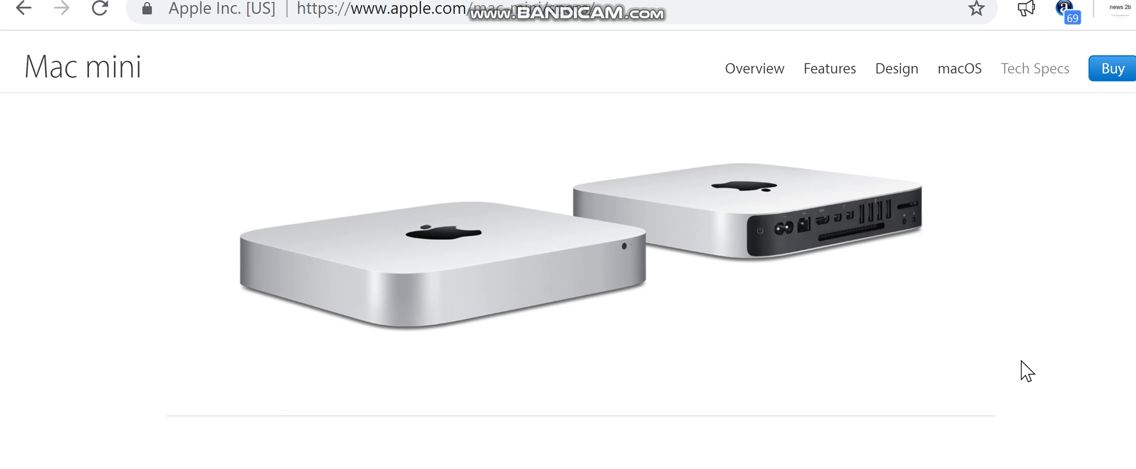
{"action": "scroll", "coordinate": [1022, 376], "scroll_direction": "up", "scroll_amount": 1}
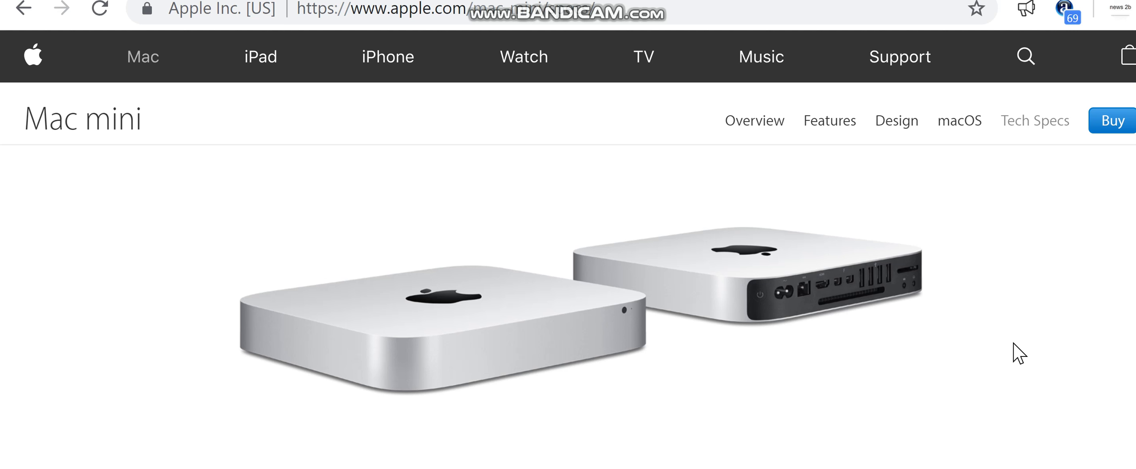
{"action": "scroll", "coordinate": [1018, 353], "scroll_direction": "down", "scroll_amount": 1}
{"action": "scroll", "coordinate": [1019, 354], "scroll_direction": "up", "scroll_amount": 1}
{"action": "scroll", "coordinate": [1018, 354], "scroll_direction": "down", "scroll_amount": 1}
{"action": "scroll", "coordinate": [1018, 353], "scroll_direction": "down", "scroll_amount": 2}
{"action": "scroll", "coordinate": [1017, 354], "scroll_direction": "down", "scroll_amount": 1}
{"action": "scroll", "coordinate": [1016, 354], "scroll_direction": "down", "scroll_amount": 1}
{"action": "scroll", "coordinate": [1017, 353], "scroll_direction": "down", "scroll_amount": 1}
{"action": "scroll", "coordinate": [1016, 351], "scroll_direction": "down", "scroll_amount": 1}
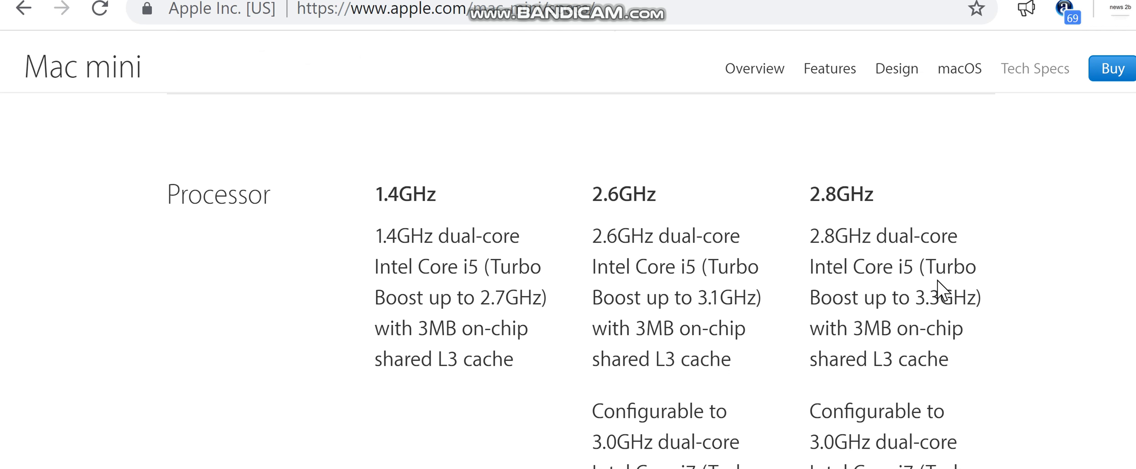
Step: Raise the system volume while viewing the Mac mini Tech Specs page
{"action": "key", "text": "XF86AudioRaiseVolume"}
{"action": "key", "text": "XF86AudioRaiseVolume"}
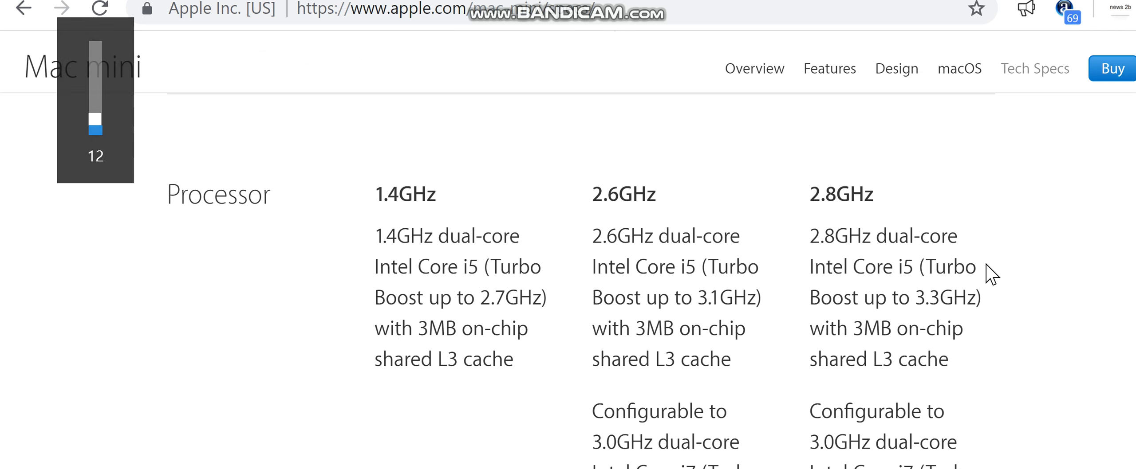
{"action": "scroll", "coordinate": [976, 283], "scroll_direction": "down", "scroll_amount": 1}
{"action": "scroll", "coordinate": [980, 298], "scroll_direction": "down", "scroll_amount": 1}
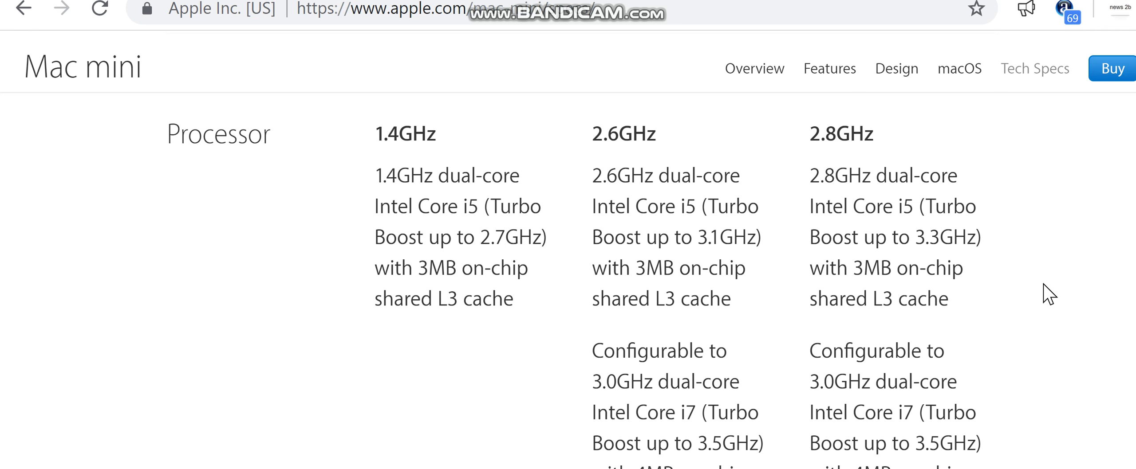
{"action": "scroll", "coordinate": [1048, 294], "scroll_direction": "down", "scroll_amount": 1}
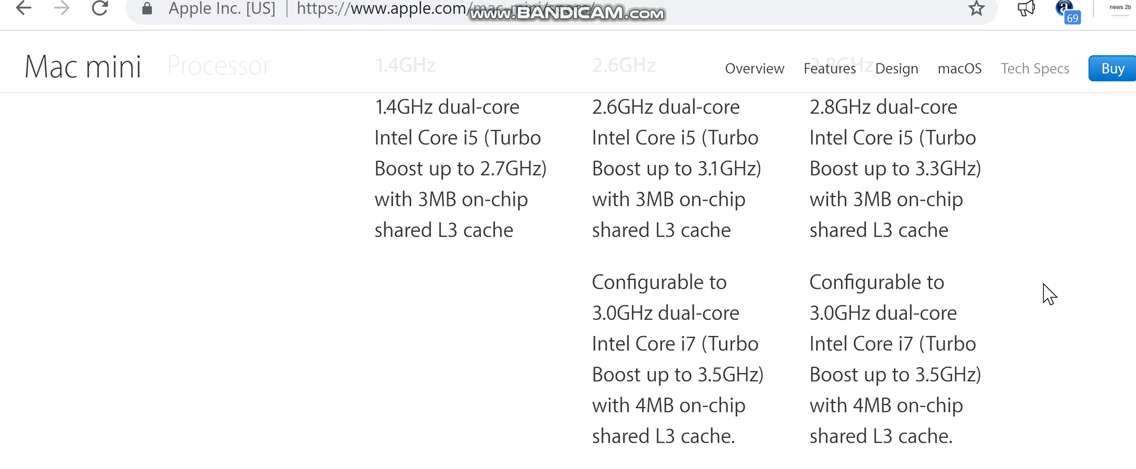
{"action": "scroll", "coordinate": [1048, 294], "scroll_direction": "up", "scroll_amount": 1}
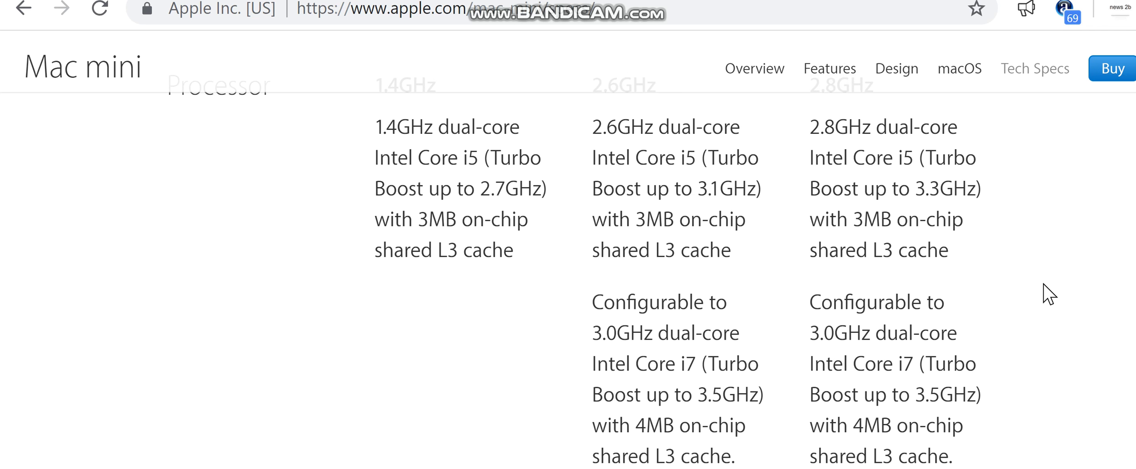
{"action": "scroll", "coordinate": [1048, 294], "scroll_direction": "up", "scroll_amount": 1}
{"action": "scroll", "coordinate": [1048, 294], "scroll_direction": "down", "scroll_amount": 1}
{"action": "scroll", "coordinate": [1047, 294], "scroll_direction": "up", "scroll_amount": 2}
{"action": "scroll", "coordinate": [1029, 274], "scroll_direction": "down", "scroll_amount": 1}
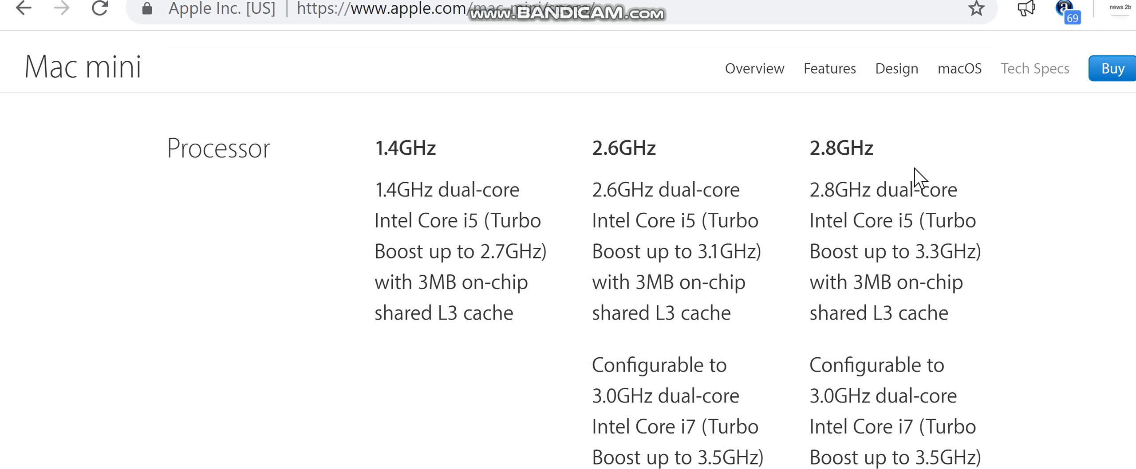
{"action": "scroll", "coordinate": [914, 174], "scroll_direction": "down", "scroll_amount": 1}
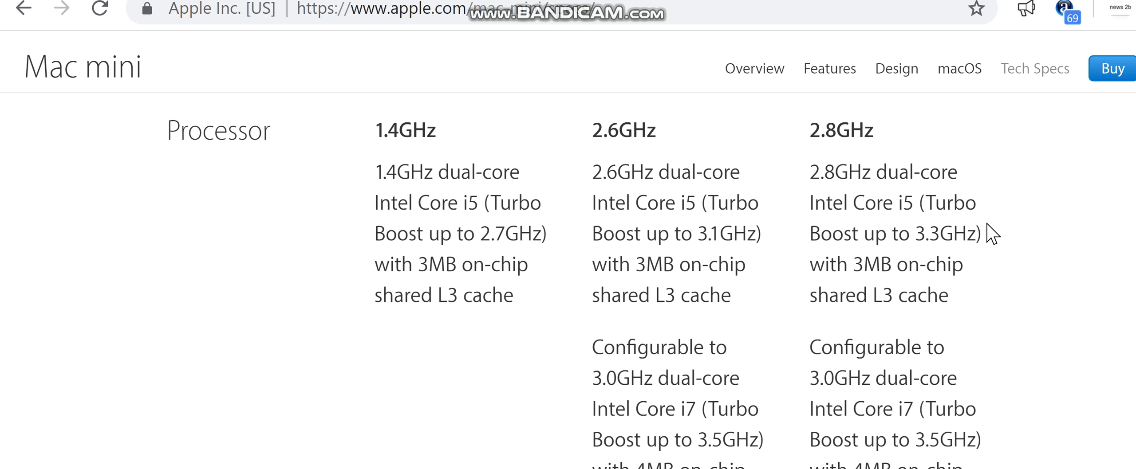
{"action": "scroll", "coordinate": [980, 272], "scroll_direction": "down", "scroll_amount": 2}
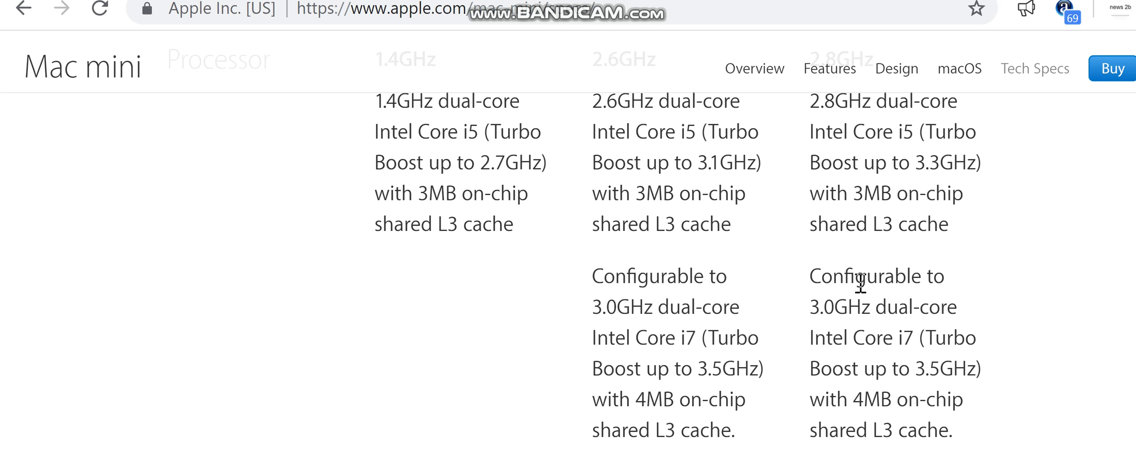
{"action": "scroll", "coordinate": [861, 280], "scroll_direction": "down", "scroll_amount": 1}
{"action": "scroll", "coordinate": [921, 250], "scroll_direction": "down", "scroll_amount": 1}
{"action": "scroll", "coordinate": [951, 257], "scroll_direction": "down", "scroll_amount": 1}
{"action": "scroll", "coordinate": [958, 279], "scroll_direction": "down", "scroll_amount": 1}
{"action": "scroll", "coordinate": [946, 264], "scroll_direction": "down", "scroll_amount": 1}
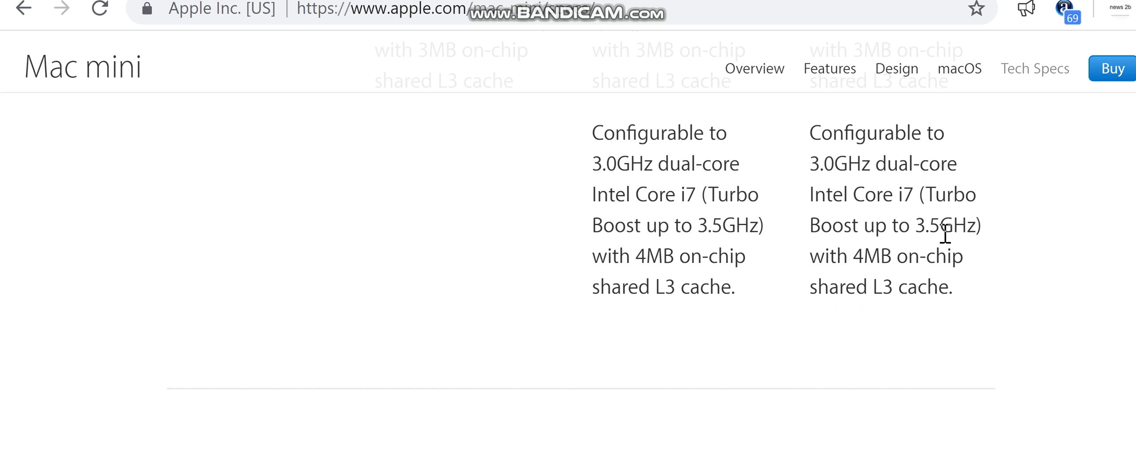
{"action": "scroll", "coordinate": [927, 240], "scroll_direction": "down", "scroll_amount": 1}
{"action": "scroll", "coordinate": [905, 249], "scroll_direction": "down", "scroll_amount": 2}
{"action": "scroll", "coordinate": [910, 251], "scroll_direction": "down", "scroll_amount": 1}
{"action": "scroll", "coordinate": [907, 249], "scroll_direction": "down", "scroll_amount": 2}
{"action": "scroll", "coordinate": [905, 252], "scroll_direction": "down", "scroll_amount": 1}
{"action": "scroll", "coordinate": [905, 252], "scroll_direction": "down", "scroll_amount": 1}
{"action": "scroll", "coordinate": [905, 247], "scroll_direction": "down", "scroll_amount": 1}
{"action": "scroll", "coordinate": [790, 213], "scroll_direction": "down", "scroll_amount": 1}
{"action": "scroll", "coordinate": [791, 213], "scroll_direction": "down", "scroll_amount": 1}
{"action": "scroll", "coordinate": [792, 213], "scroll_direction": "down", "scroll_amount": 1}
{"action": "scroll", "coordinate": [817, 218], "scroll_direction": "down", "scroll_amount": 1}
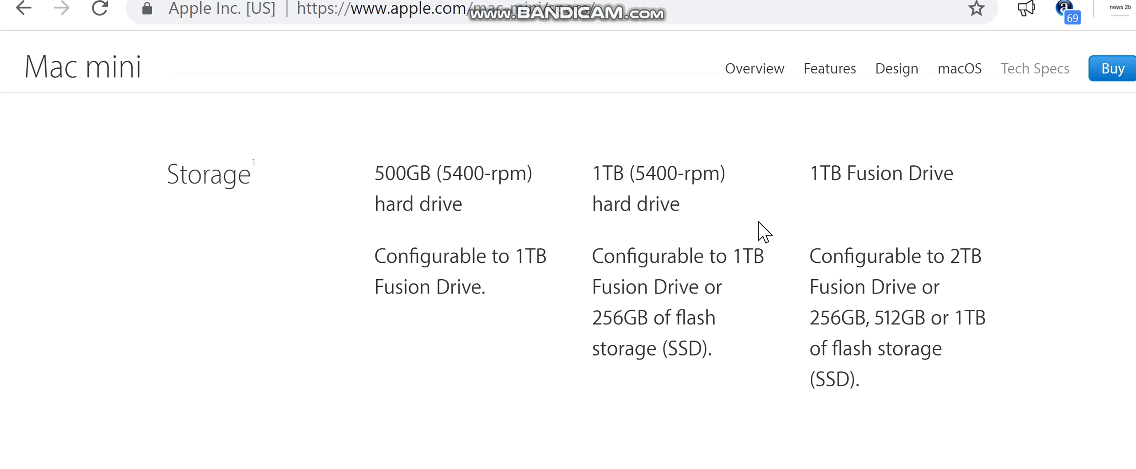
{"action": "scroll", "coordinate": [758, 230], "scroll_direction": "down", "scroll_amount": 1}
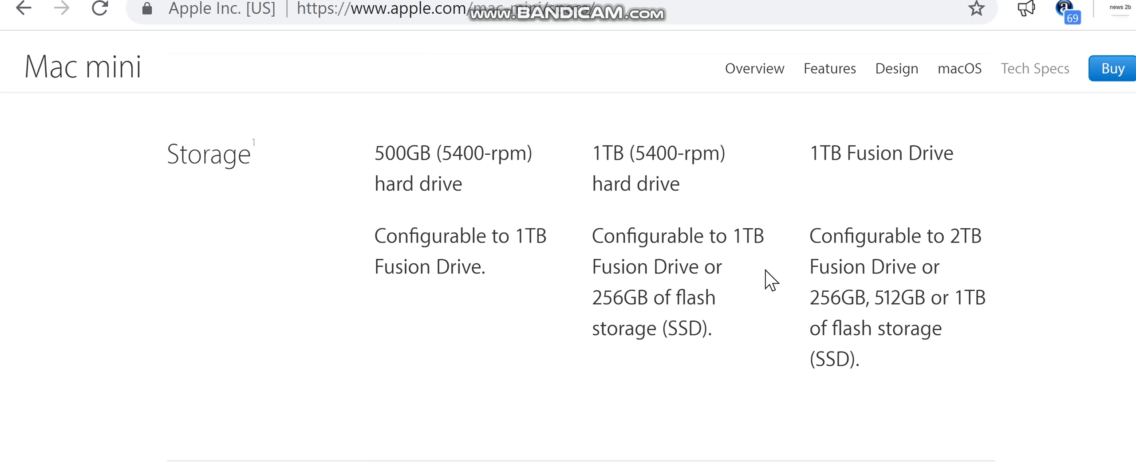
{"action": "scroll", "coordinate": [772, 309], "scroll_direction": "up", "scroll_amount": 1}
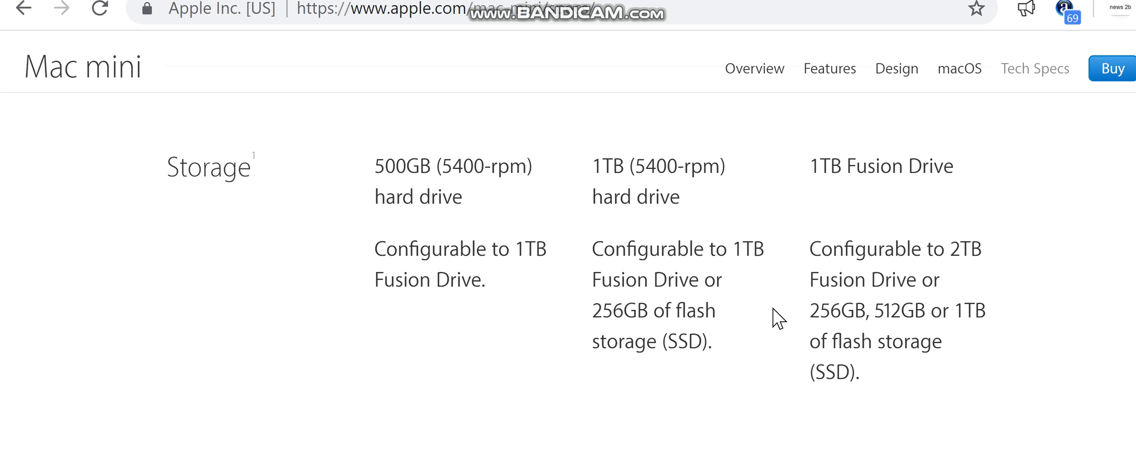
{"action": "scroll", "coordinate": [784, 322], "scroll_direction": "up", "scroll_amount": 1}
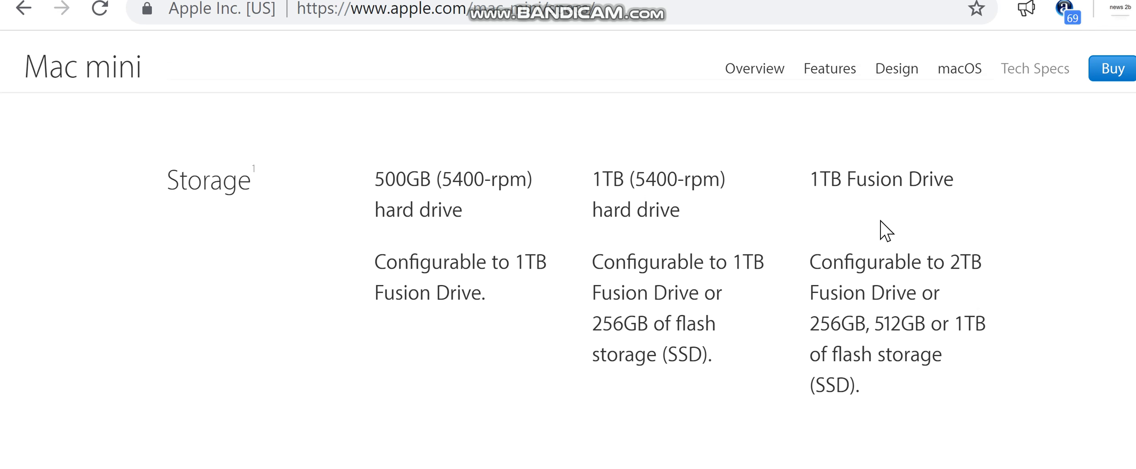
{"action": "scroll", "coordinate": [963, 238], "scroll_direction": "down", "scroll_amount": 1}
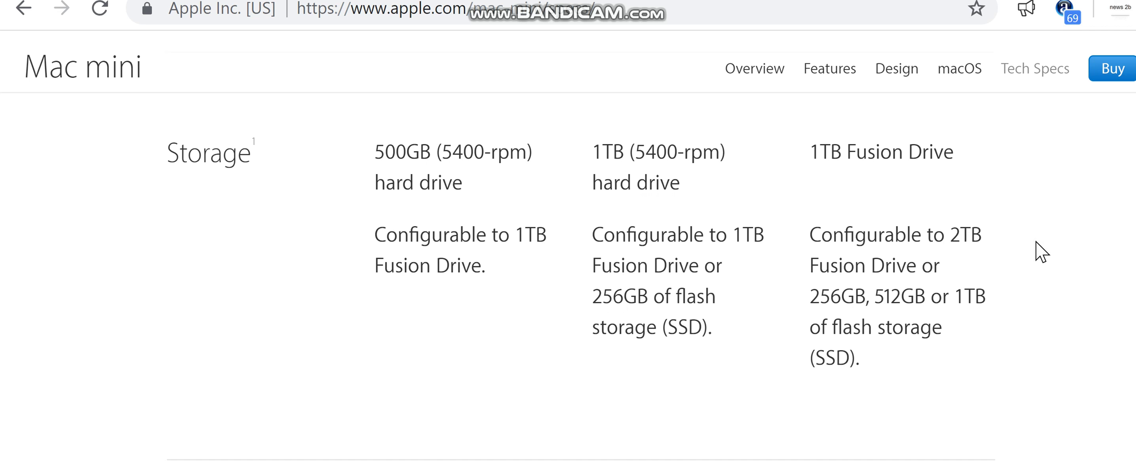
{"action": "scroll", "coordinate": [1030, 244], "scroll_direction": "down", "scroll_amount": 1}
{"action": "scroll", "coordinate": [926, 244], "scroll_direction": "down", "scroll_amount": 1}
{"action": "scroll", "coordinate": [945, 222], "scroll_direction": "down", "scroll_amount": 2}
{"action": "scroll", "coordinate": [905, 271], "scroll_direction": "down", "scroll_amount": 1}
{"action": "scroll", "coordinate": [905, 271], "scroll_direction": "down", "scroll_amount": 2}
{"action": "scroll", "coordinate": [905, 271], "scroll_direction": "down", "scroll_amount": 1}
{"action": "scroll", "coordinate": [905, 271], "scroll_direction": "down", "scroll_amount": 2}
{"action": "scroll", "coordinate": [903, 262], "scroll_direction": "down", "scroll_amount": 1}
{"action": "scroll", "coordinate": [946, 215], "scroll_direction": "down", "scroll_amount": 1}
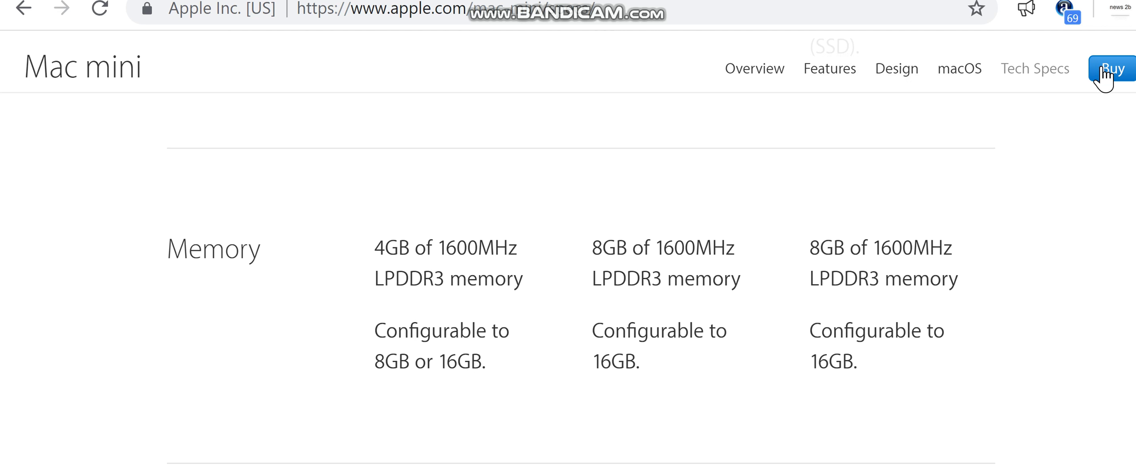
{"action": "scroll", "coordinate": [727, 197], "scroll_direction": "down", "scroll_amount": 1}
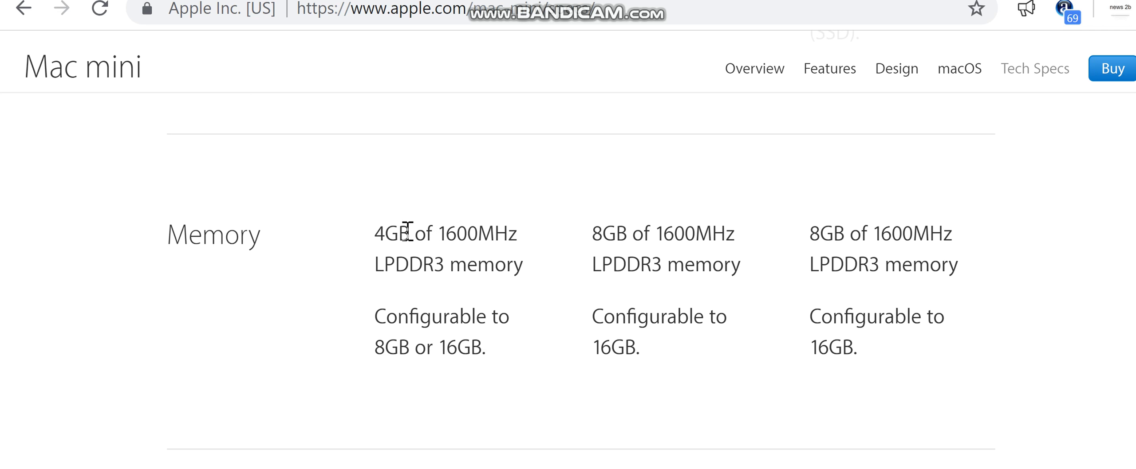
{"action": "scroll", "coordinate": [455, 234], "scroll_direction": "down", "scroll_amount": 1}
Step: Lower the system volume while moving from Memory toward the Graphics row
{"action": "key", "text": "XF86AudioLowerVolume"}
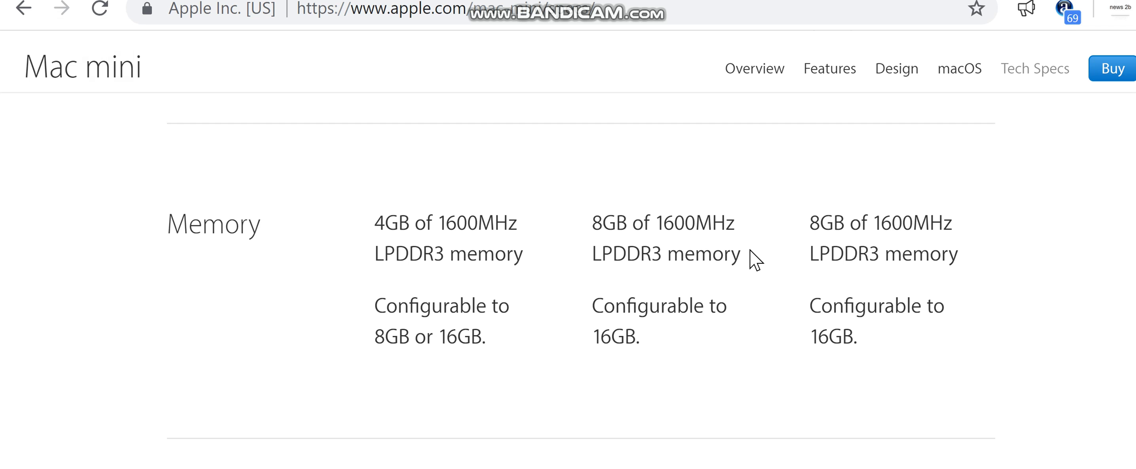
{"action": "scroll", "coordinate": [710, 238], "scroll_direction": "down", "scroll_amount": 1}
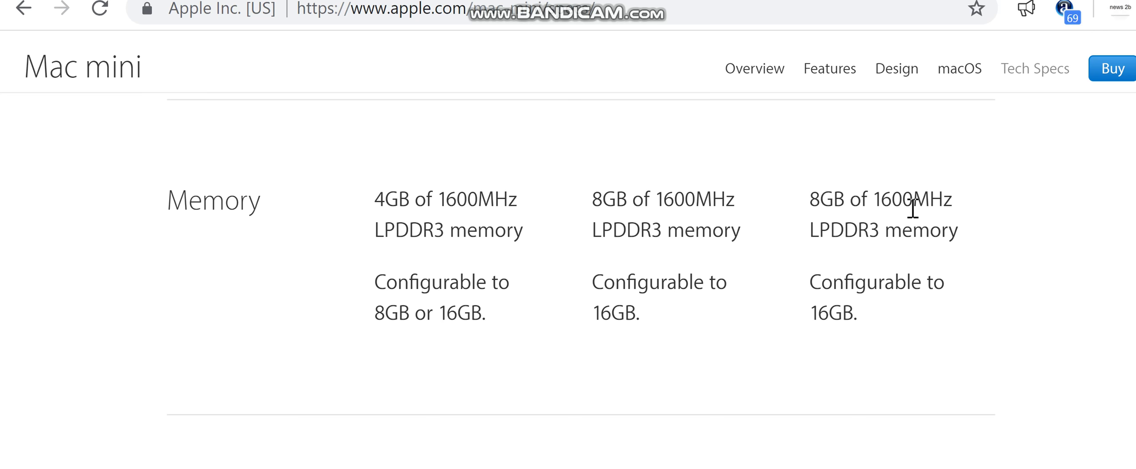
{"action": "scroll", "coordinate": [925, 206], "scroll_direction": "down", "scroll_amount": 1}
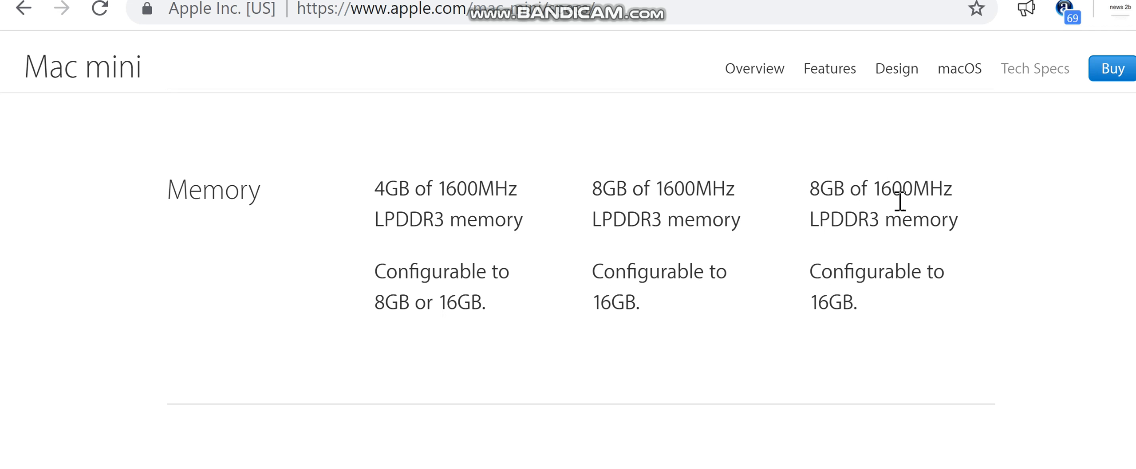
{"action": "scroll", "coordinate": [900, 202], "scroll_direction": "down", "scroll_amount": 1}
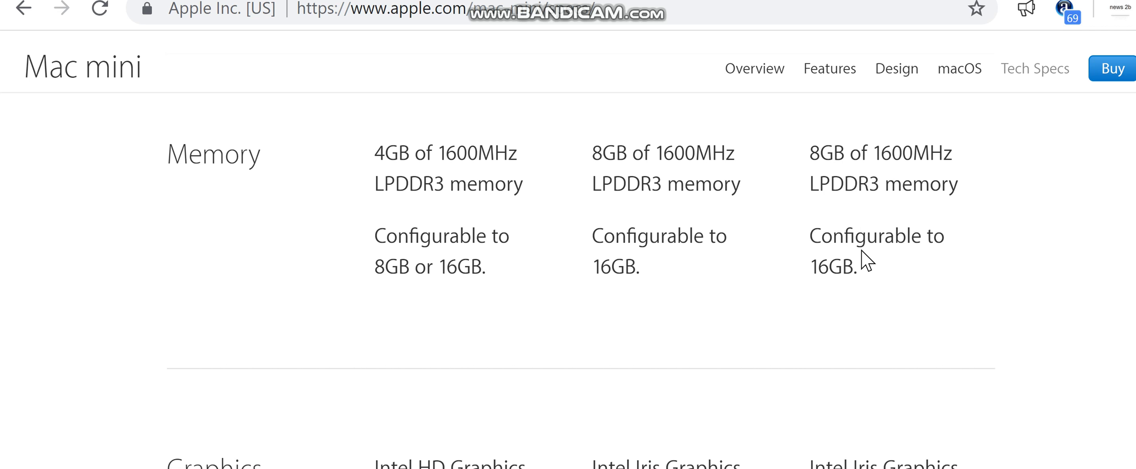
{"action": "scroll", "coordinate": [866, 251], "scroll_direction": "down", "scroll_amount": 1}
{"action": "scroll", "coordinate": [848, 258], "scroll_direction": "down", "scroll_amount": 1}
{"action": "scroll", "coordinate": [821, 298], "scroll_direction": "down", "scroll_amount": 1}
{"action": "scroll", "coordinate": [612, 299], "scroll_direction": "down", "scroll_amount": 1}
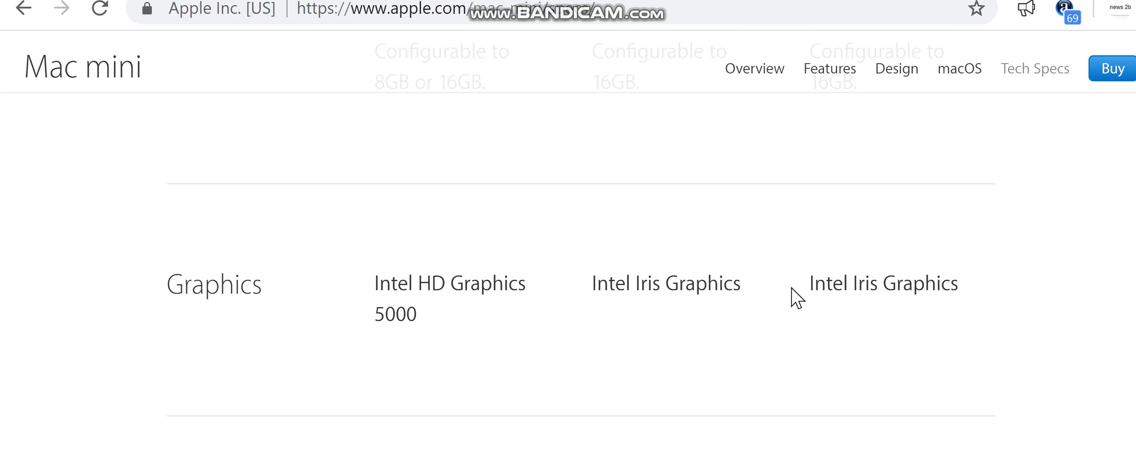
{"action": "scroll", "coordinate": [796, 325], "scroll_direction": "down", "scroll_amount": 1}
{"action": "scroll", "coordinate": [750, 290], "scroll_direction": "down", "scroll_amount": 1}
{"action": "scroll", "coordinate": [734, 307], "scroll_direction": "down", "scroll_amount": 3}
{"action": "scroll", "coordinate": [558, 320], "scroll_direction": "down", "scroll_amount": 1}
{"action": "scroll", "coordinate": [783, 348], "scroll_direction": "down", "scroll_amount": 1}
{"action": "scroll", "coordinate": [609, 406], "scroll_direction": "down", "scroll_amount": 1}
{"action": "scroll", "coordinate": [608, 400], "scroll_direction": "down", "scroll_amount": 1}
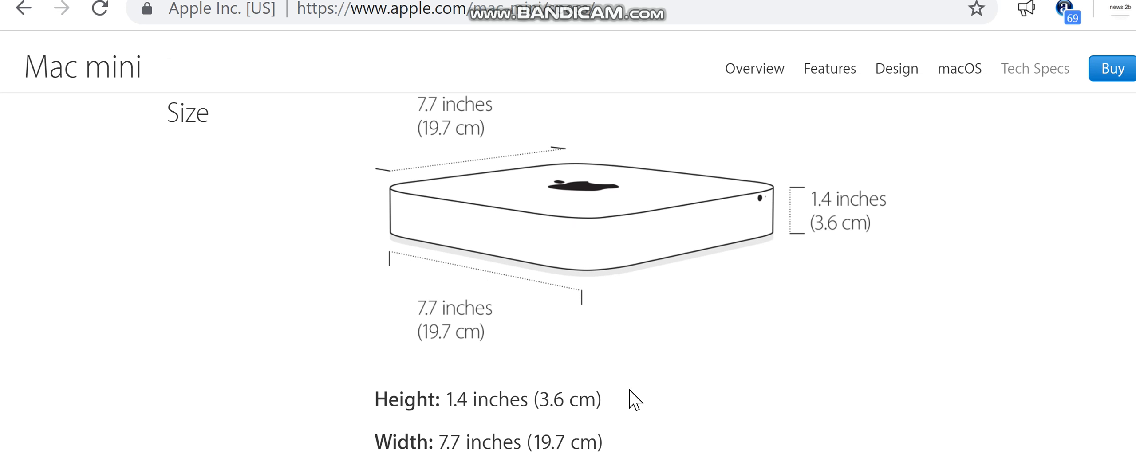
{"action": "scroll", "coordinate": [658, 392], "scroll_direction": "down", "scroll_amount": 1}
{"action": "scroll", "coordinate": [656, 385], "scroll_direction": "down", "scroll_amount": 1}
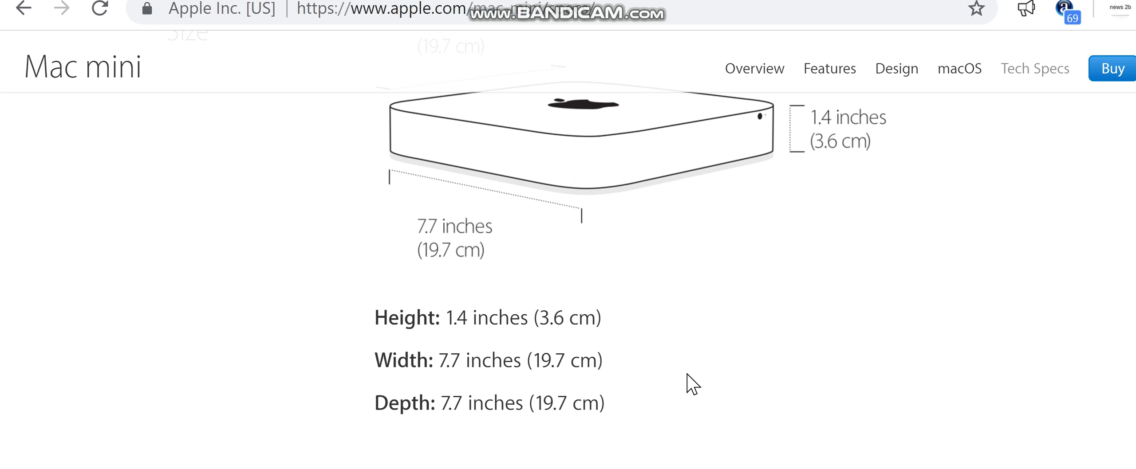
{"action": "scroll", "coordinate": [688, 385], "scroll_direction": "up", "scroll_amount": 2}
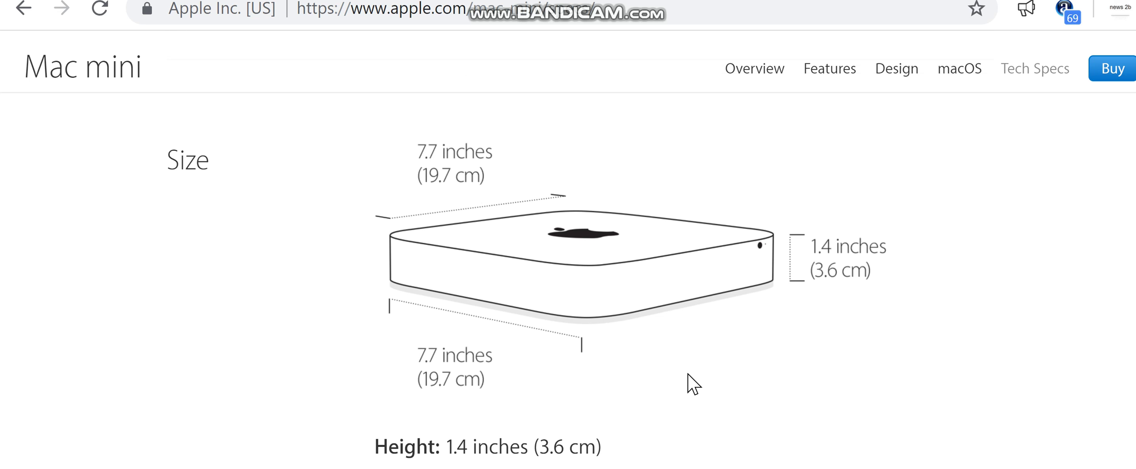
{"action": "scroll", "coordinate": [693, 384], "scroll_direction": "down", "scroll_amount": 1}
{"action": "scroll", "coordinate": [701, 386], "scroll_direction": "down", "scroll_amount": 2}
{"action": "scroll", "coordinate": [717, 389], "scroll_direction": "down", "scroll_amount": 2}
{"action": "scroll", "coordinate": [748, 394], "scroll_direction": "down", "scroll_amount": 2}
{"action": "scroll", "coordinate": [764, 377], "scroll_direction": "down", "scroll_amount": 1}
{"action": "scroll", "coordinate": [766, 383], "scroll_direction": "down", "scroll_amount": 1}
{"action": "scroll", "coordinate": [799, 376], "scroll_direction": "up", "scroll_amount": 1}
{"action": "scroll", "coordinate": [804, 371], "scroll_direction": "down", "scroll_amount": 1}
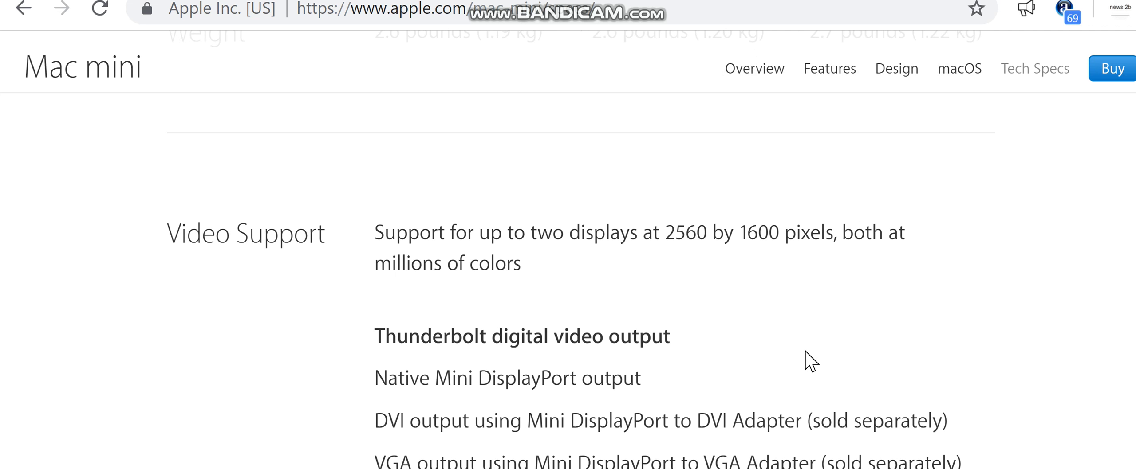
{"action": "scroll", "coordinate": [810, 361], "scroll_direction": "up", "scroll_amount": 2}
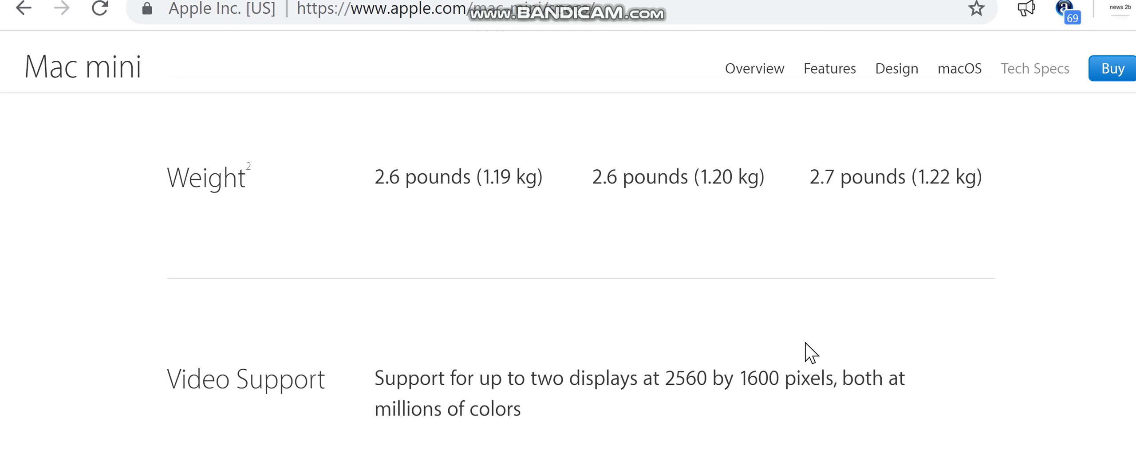
{"action": "scroll", "coordinate": [810, 353], "scroll_direction": "down", "scroll_amount": 1}
{"action": "scroll", "coordinate": [820, 322], "scroll_direction": "down", "scroll_amount": 2}
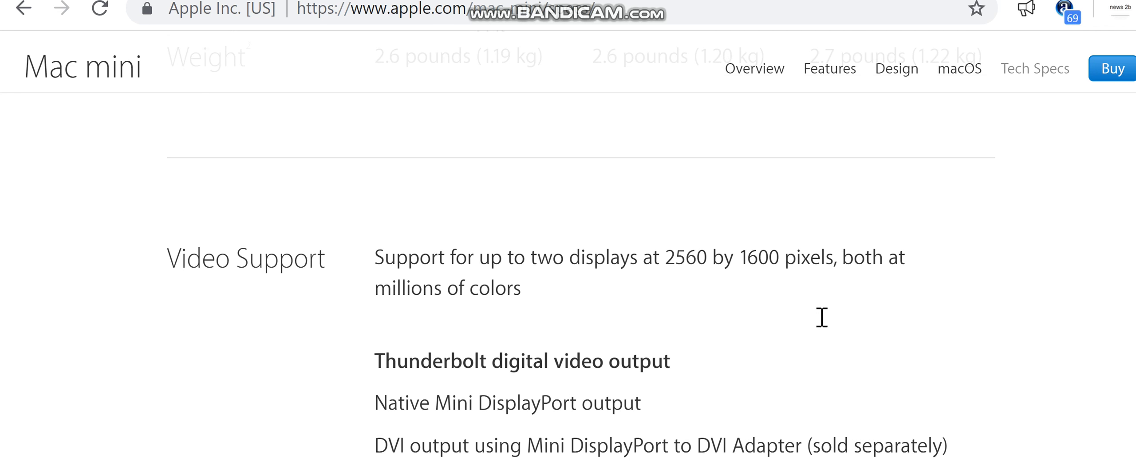
{"action": "scroll", "coordinate": [822, 317], "scroll_direction": "down", "scroll_amount": 1}
{"action": "scroll", "coordinate": [816, 329], "scroll_direction": "down", "scroll_amount": 1}
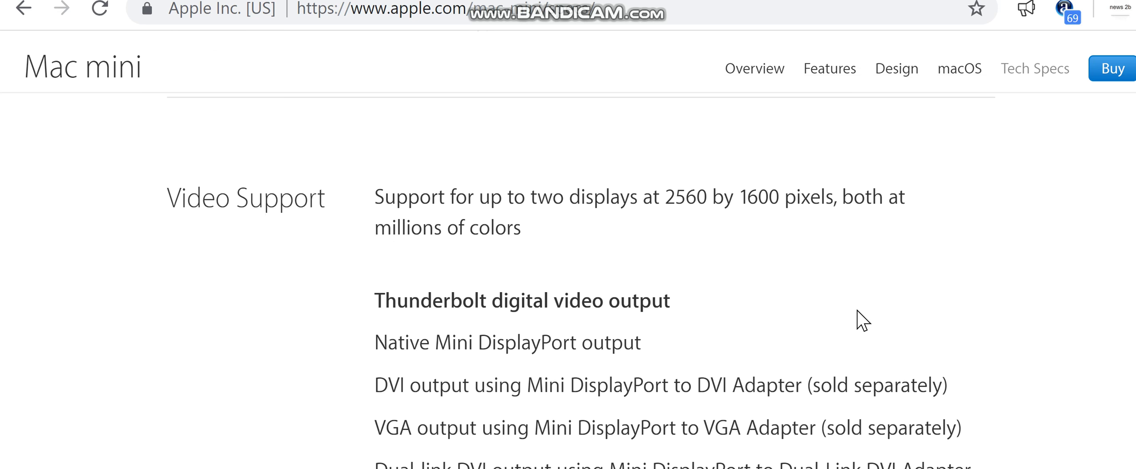
{"action": "scroll", "coordinate": [857, 316], "scroll_direction": "down", "scroll_amount": 1}
{"action": "scroll", "coordinate": [826, 312], "scroll_direction": "down", "scroll_amount": 1}
{"action": "scroll", "coordinate": [799, 293], "scroll_direction": "down", "scroll_amount": 1}
{"action": "scroll", "coordinate": [646, 235], "scroll_direction": "down", "scroll_amount": 1}
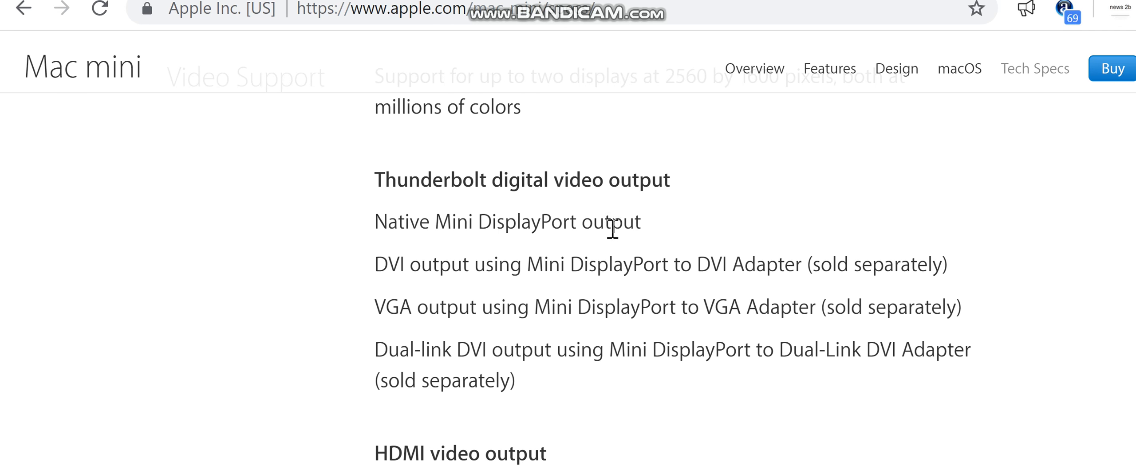
{"action": "scroll", "coordinate": [783, 235], "scroll_direction": "down", "scroll_amount": 1}
{"action": "scroll", "coordinate": [784, 238], "scroll_direction": "down", "scroll_amount": 1}
{"action": "scroll", "coordinate": [785, 231], "scroll_direction": "down", "scroll_amount": 1}
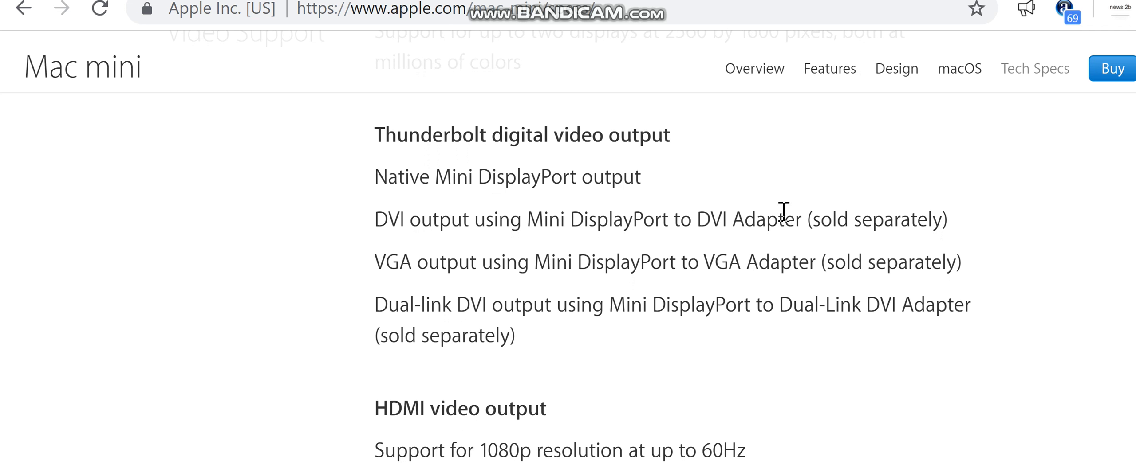
{"action": "scroll", "coordinate": [785, 242], "scroll_direction": "down", "scroll_amount": 1}
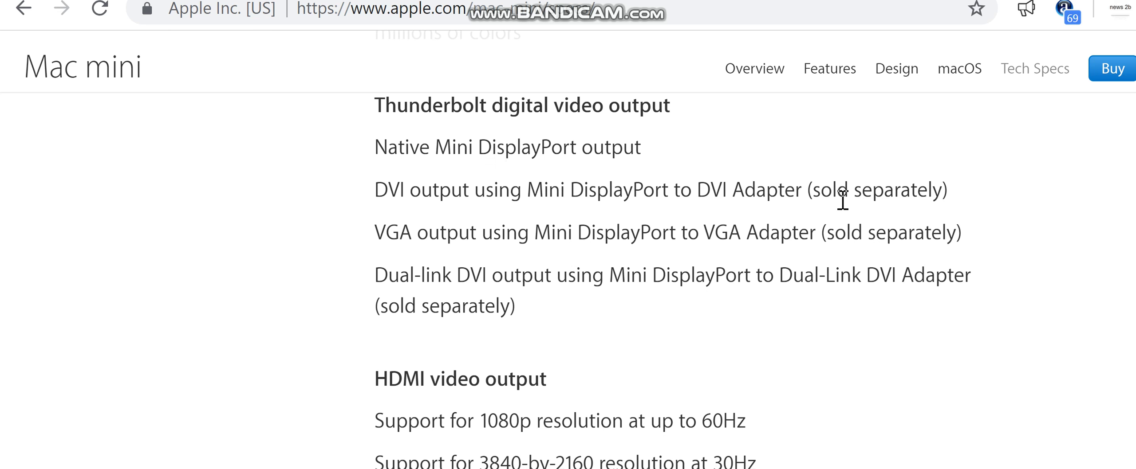
{"action": "scroll", "coordinate": [843, 200], "scroll_direction": "down", "scroll_amount": 1}
{"action": "scroll", "coordinate": [785, 240], "scroll_direction": "down", "scroll_amount": 1}
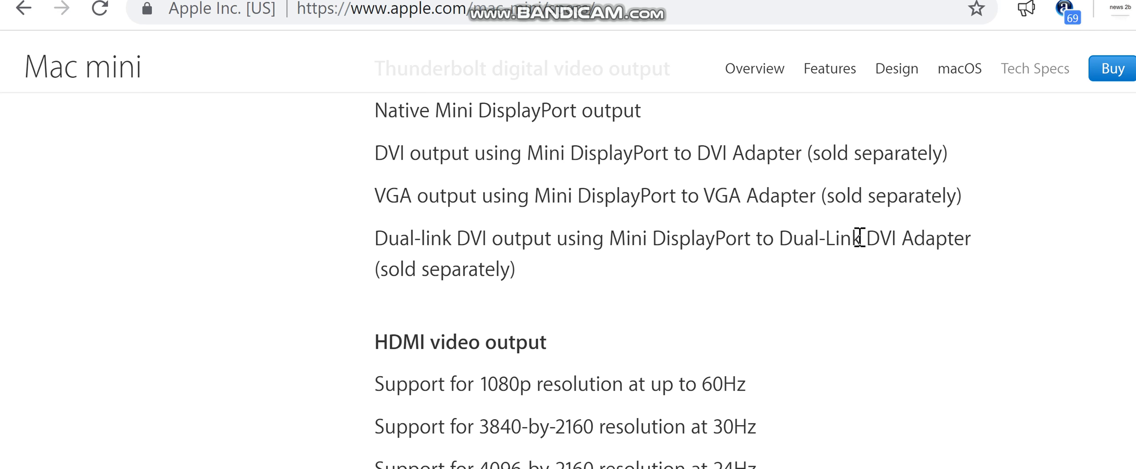
{"action": "scroll", "coordinate": [849, 265], "scroll_direction": "down", "scroll_amount": 1}
{"action": "scroll", "coordinate": [849, 265], "scroll_direction": "down", "scroll_amount": 1}
{"action": "scroll", "coordinate": [849, 265], "scroll_direction": "down", "scroll_amount": 1}
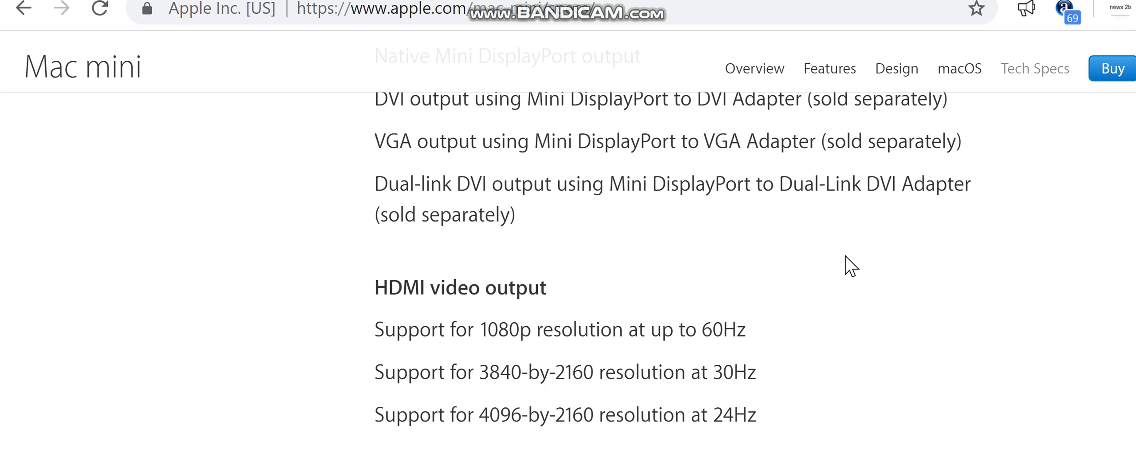
{"action": "scroll", "coordinate": [847, 265], "scroll_direction": "down", "scroll_amount": 1}
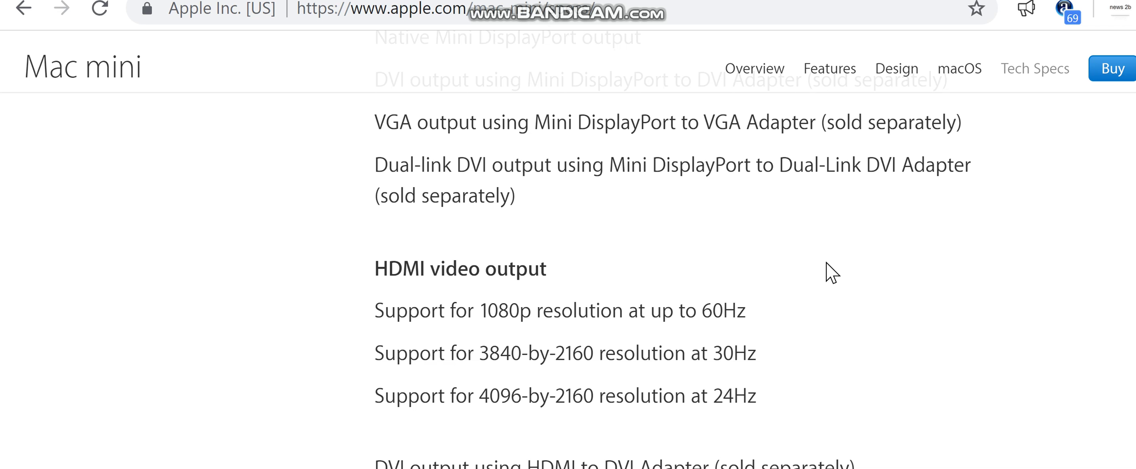
{"action": "scroll", "coordinate": [818, 275], "scroll_direction": "down", "scroll_amount": 1}
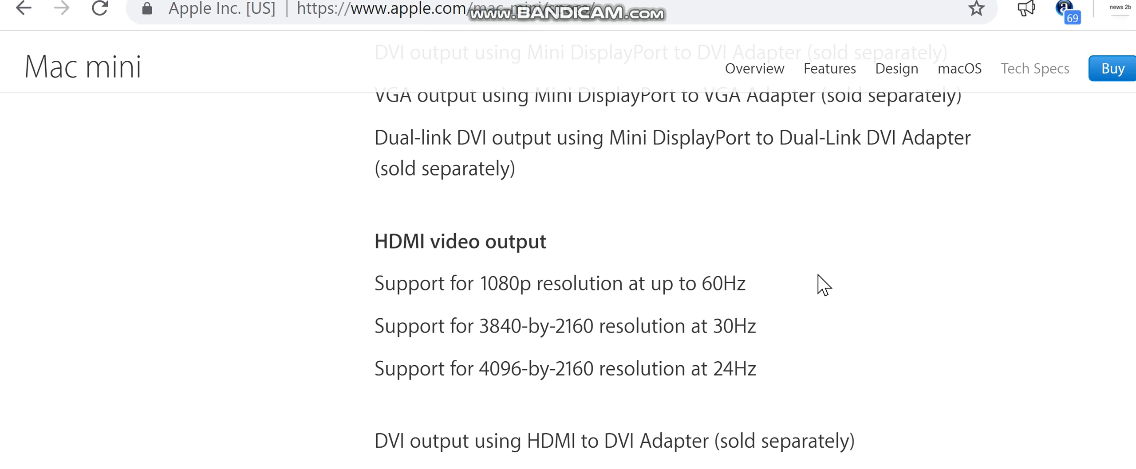
{"action": "scroll", "coordinate": [815, 275], "scroll_direction": "down", "scroll_amount": 1}
{"action": "scroll", "coordinate": [821, 284], "scroll_direction": "down", "scroll_amount": 1}
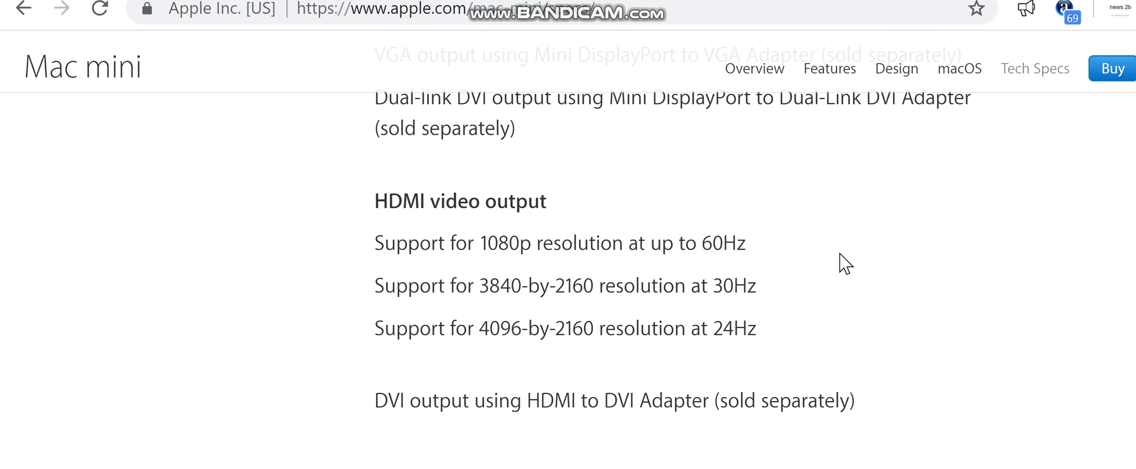
{"action": "scroll", "coordinate": [842, 275], "scroll_direction": "down", "scroll_amount": 1}
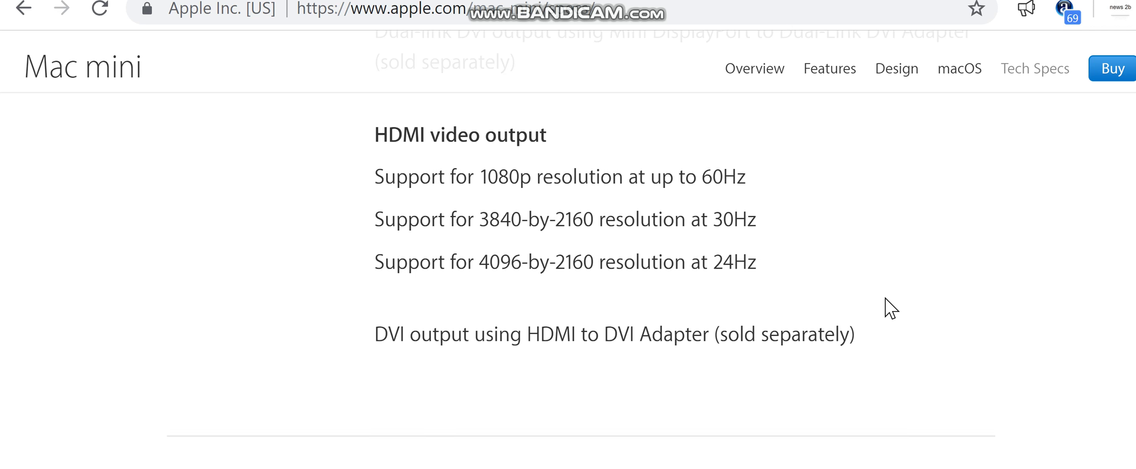
{"action": "scroll", "coordinate": [889, 309], "scroll_direction": "down", "scroll_amount": 1}
{"action": "scroll", "coordinate": [878, 315], "scroll_direction": "down", "scroll_amount": 1}
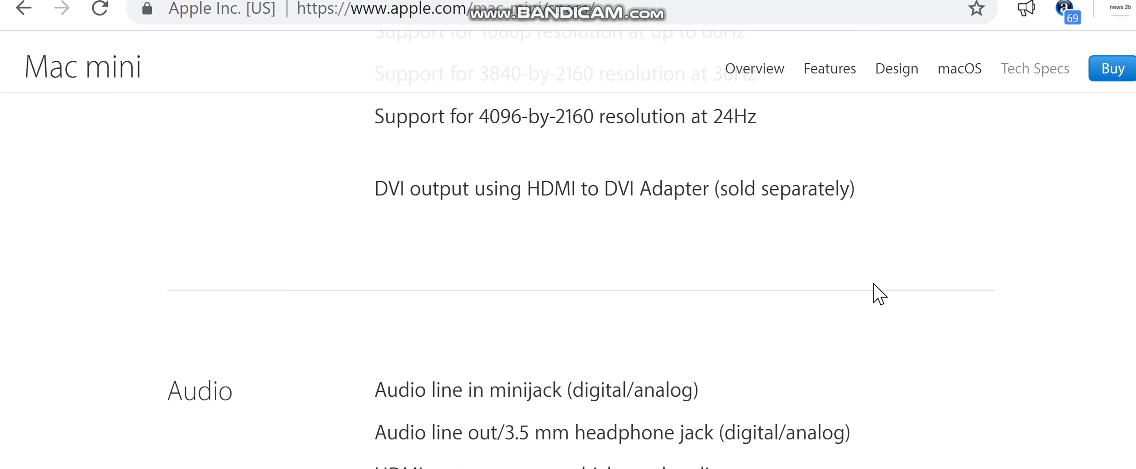
{"action": "scroll", "coordinate": [879, 293], "scroll_direction": "down", "scroll_amount": 1}
{"action": "scroll", "coordinate": [878, 293], "scroll_direction": "down", "scroll_amount": 1}
{"action": "scroll", "coordinate": [879, 294], "scroll_direction": "down", "scroll_amount": 1}
{"action": "scroll", "coordinate": [880, 293], "scroll_direction": "down", "scroll_amount": 1}
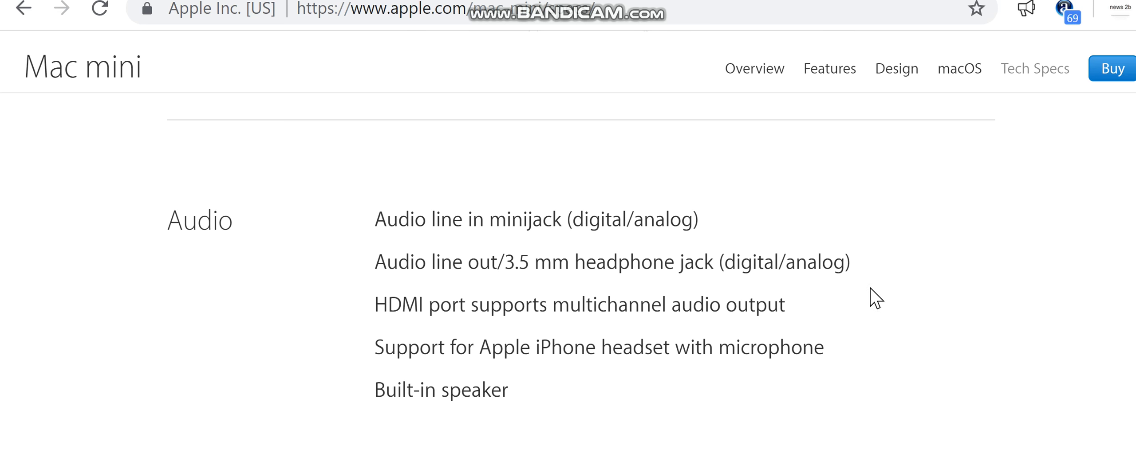
{"action": "scroll", "coordinate": [804, 246], "scroll_direction": "down", "scroll_amount": 1}
{"action": "scroll", "coordinate": [776, 260], "scroll_direction": "down", "scroll_amount": 1}
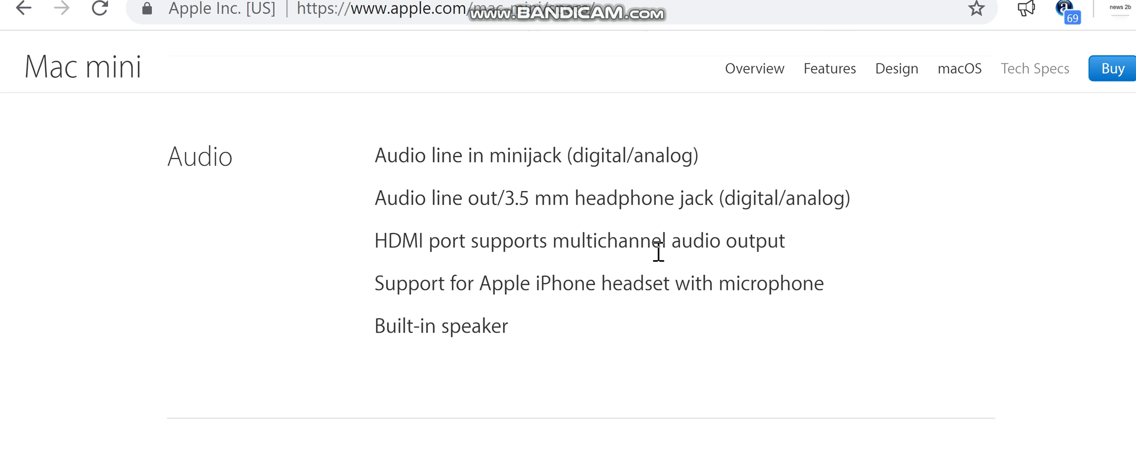
{"action": "scroll", "coordinate": [777, 265], "scroll_direction": "down", "scroll_amount": 1}
{"action": "scroll", "coordinate": [771, 248], "scroll_direction": "up", "scroll_amount": 1}
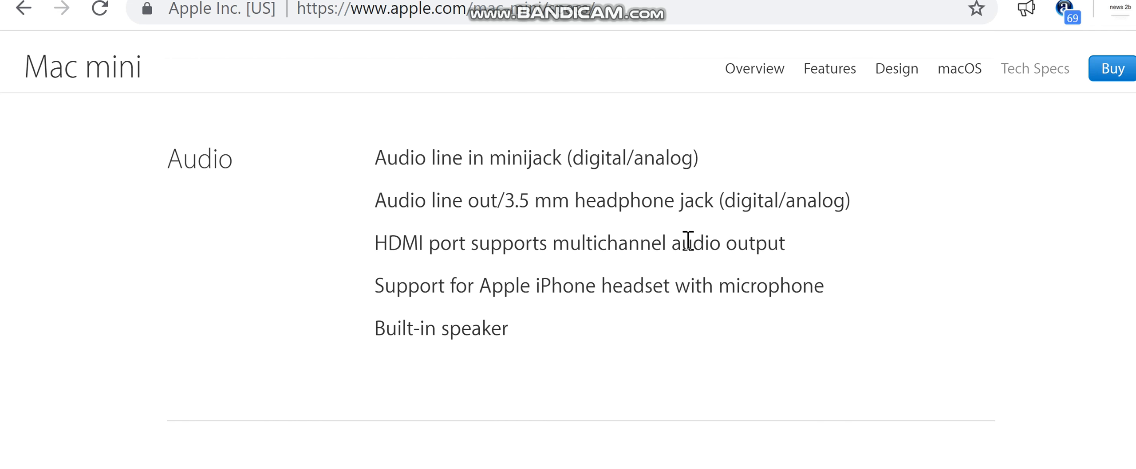
{"action": "scroll", "coordinate": [780, 245], "scroll_direction": "up", "scroll_amount": 1}
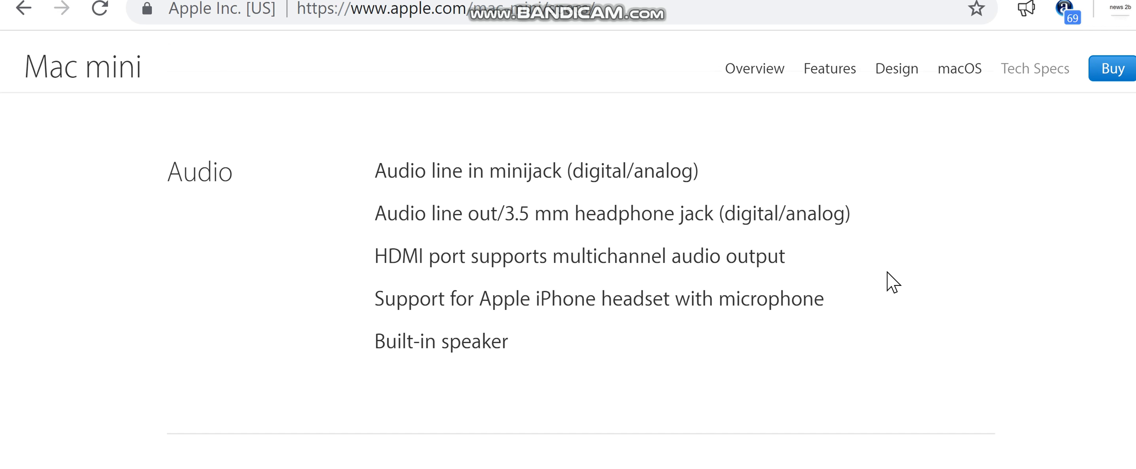
{"action": "scroll", "coordinate": [887, 279], "scroll_direction": "down", "scroll_amount": 1}
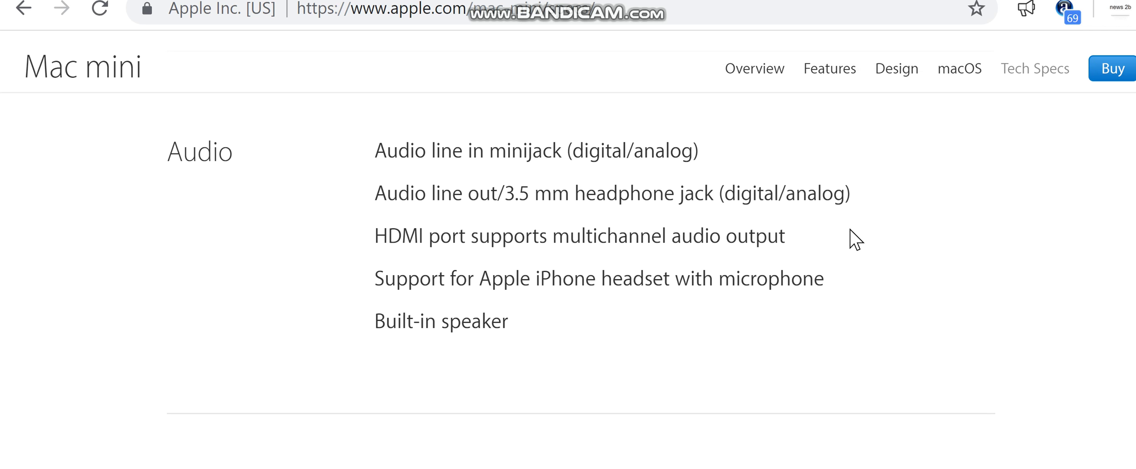
{"action": "scroll", "coordinate": [850, 233], "scroll_direction": "down", "scroll_amount": 1}
{"action": "scroll", "coordinate": [850, 232], "scroll_direction": "up", "scroll_amount": 1}
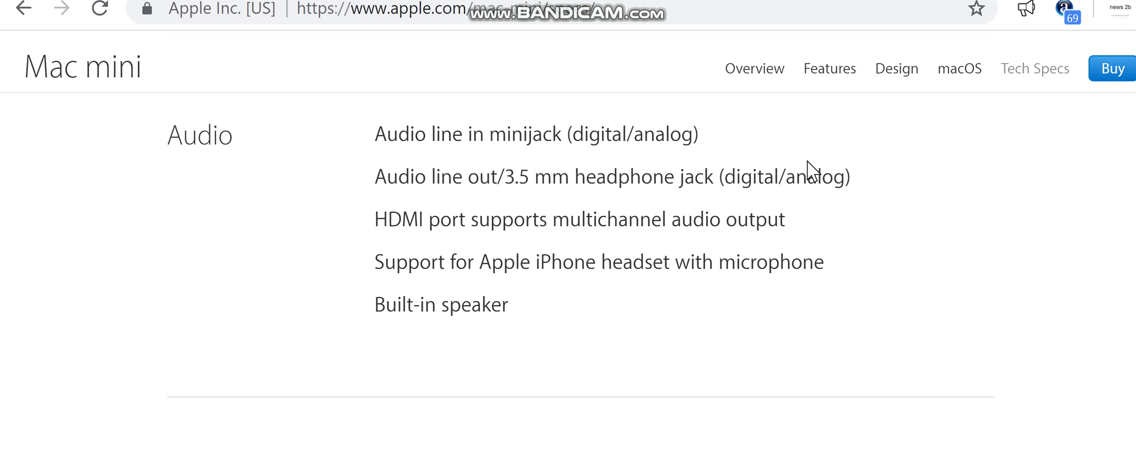
{"action": "scroll", "coordinate": [809, 161], "scroll_direction": "down", "scroll_amount": 1}
{"action": "scroll", "coordinate": [809, 164], "scroll_direction": "down", "scroll_amount": 2}
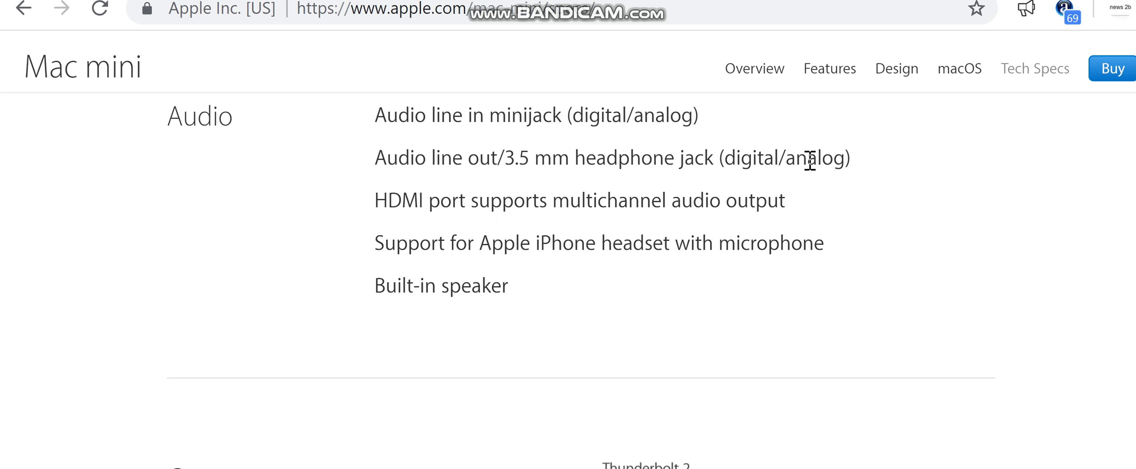
{"action": "scroll", "coordinate": [810, 161], "scroll_direction": "up", "scroll_amount": 1}
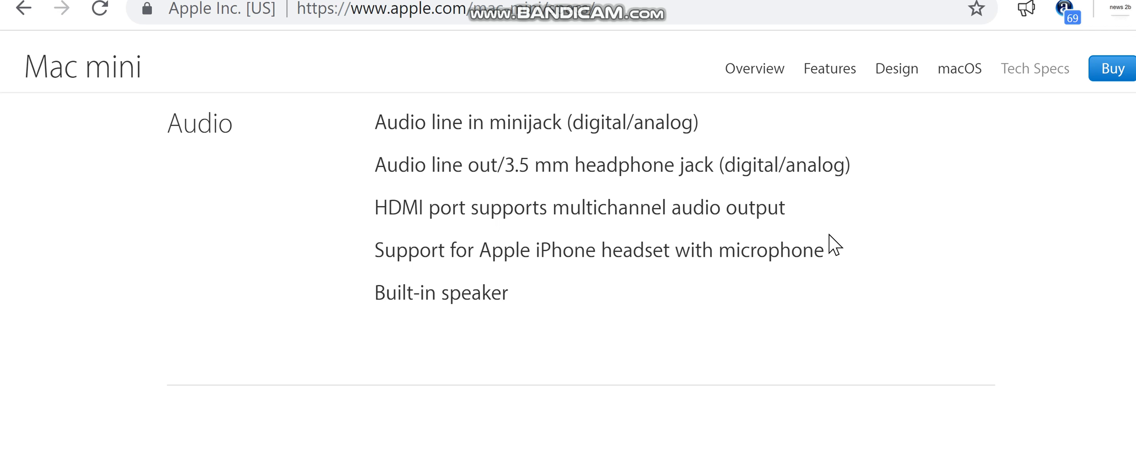
{"action": "scroll", "coordinate": [825, 233], "scroll_direction": "down", "scroll_amount": 1}
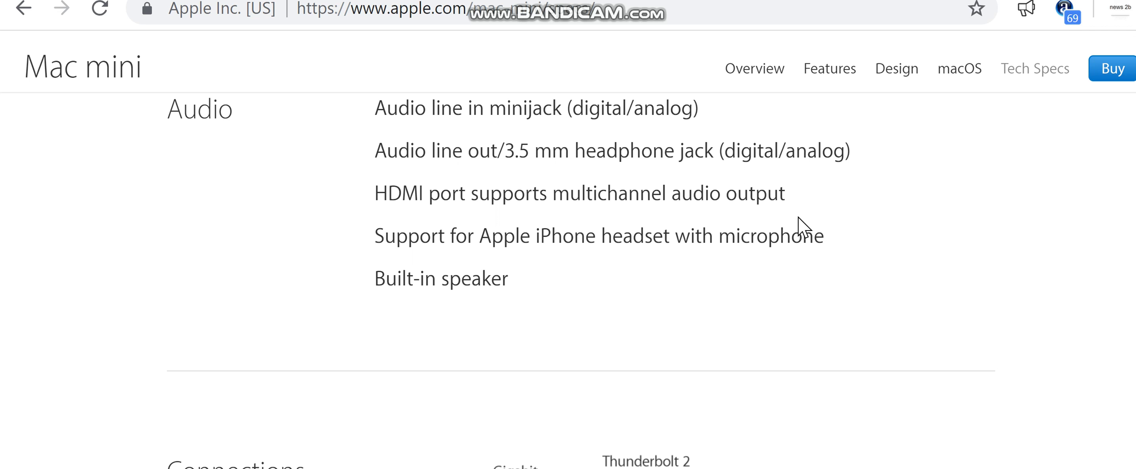
{"action": "scroll", "coordinate": [841, 238], "scroll_direction": "up", "scroll_amount": 1}
{"action": "scroll", "coordinate": [842, 242], "scroll_direction": "down", "scroll_amount": 1}
{"action": "scroll", "coordinate": [843, 240], "scroll_direction": "up", "scroll_amount": 1}
{"action": "scroll", "coordinate": [843, 240], "scroll_direction": "down", "scroll_amount": 3}
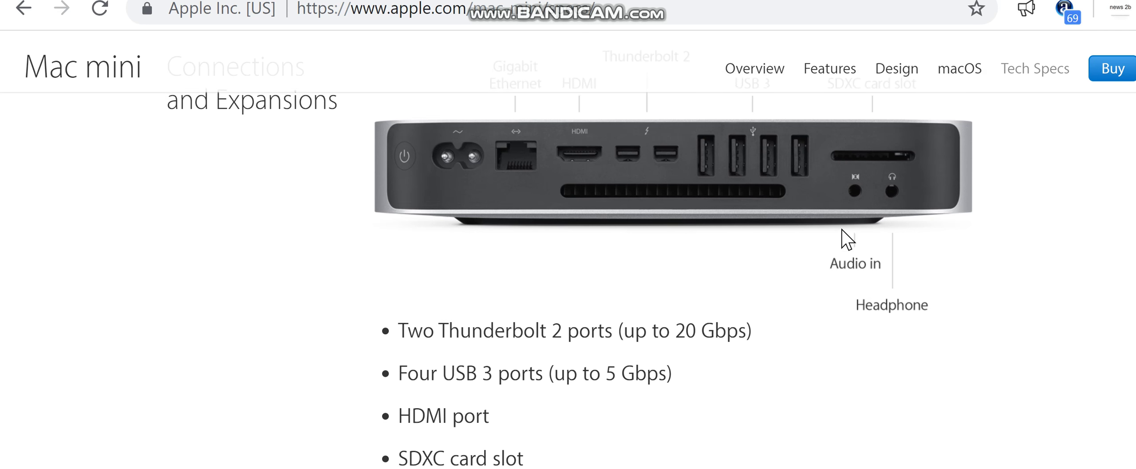
{"action": "scroll", "coordinate": [843, 238], "scroll_direction": "down", "scroll_amount": 1}
{"action": "scroll", "coordinate": [848, 238], "scroll_direction": "down", "scroll_amount": 1}
{"action": "scroll", "coordinate": [847, 239], "scroll_direction": "down", "scroll_amount": 2}
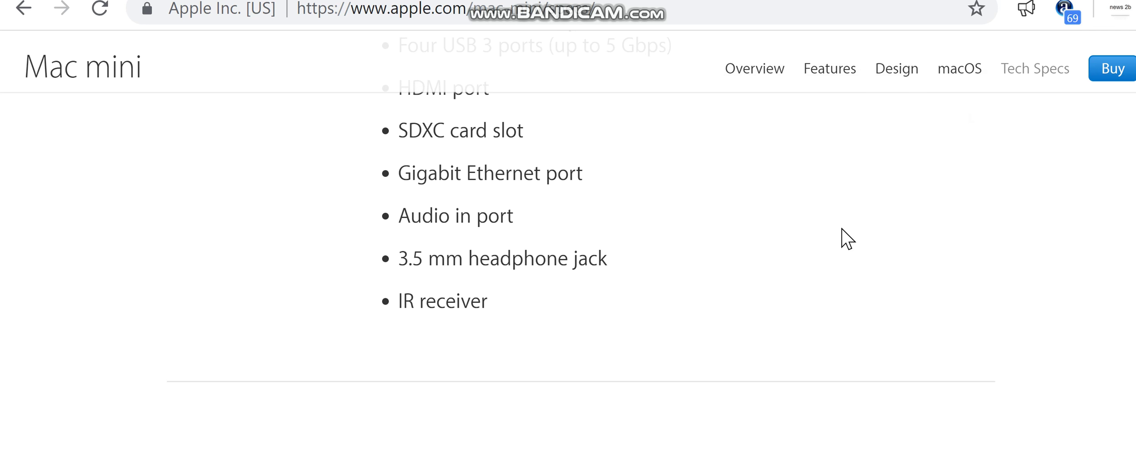
{"action": "scroll", "coordinate": [847, 238], "scroll_direction": "down", "scroll_amount": 1}
{"action": "scroll", "coordinate": [847, 238], "scroll_direction": "down", "scroll_amount": 1}
{"action": "scroll", "coordinate": [848, 238], "scroll_direction": "down", "scroll_amount": 2}
{"action": "scroll", "coordinate": [844, 231], "scroll_direction": "down", "scroll_amount": 2}
{"action": "scroll", "coordinate": [843, 236], "scroll_direction": "down", "scroll_amount": 1}
{"action": "scroll", "coordinate": [843, 235], "scroll_direction": "down", "scroll_amount": 2}
{"action": "scroll", "coordinate": [865, 316], "scroll_direction": "down", "scroll_amount": 1}
{"action": "scroll", "coordinate": [869, 311], "scroll_direction": "down", "scroll_amount": 1}
{"action": "scroll", "coordinate": [870, 311], "scroll_direction": "down", "scroll_amount": 1}
{"action": "scroll", "coordinate": [874, 316], "scroll_direction": "down", "scroll_amount": 1}
{"action": "scroll", "coordinate": [903, 297], "scroll_direction": "down", "scroll_amount": 1}
{"action": "scroll", "coordinate": [903, 294], "scroll_direction": "down", "scroll_amount": 1}
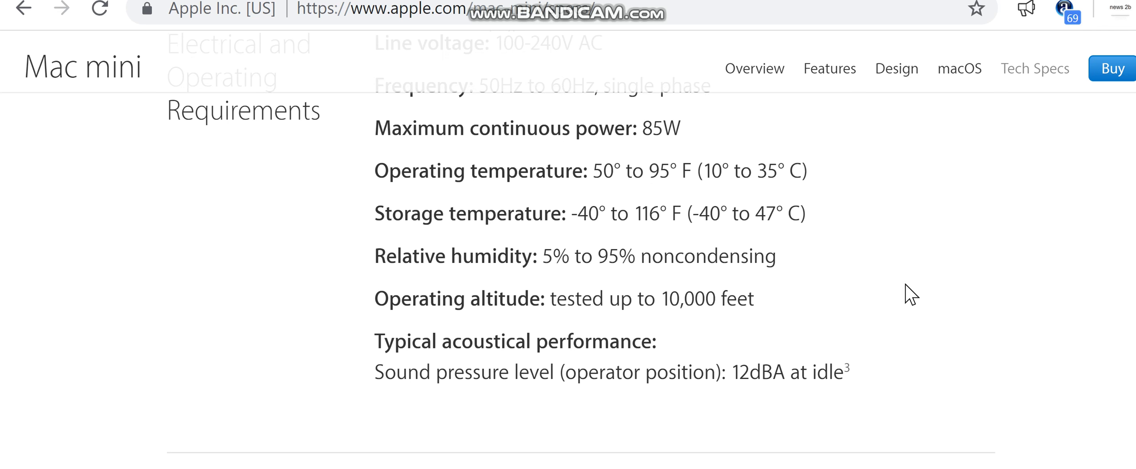
{"action": "scroll", "coordinate": [905, 291], "scroll_direction": "down", "scroll_amount": 1}
{"action": "scroll", "coordinate": [888, 259], "scroll_direction": "down", "scroll_amount": 1}
{"action": "scroll", "coordinate": [888, 259], "scroll_direction": "down", "scroll_amount": 1}
{"action": "scroll", "coordinate": [820, 255], "scroll_direction": "down", "scroll_amount": 1}
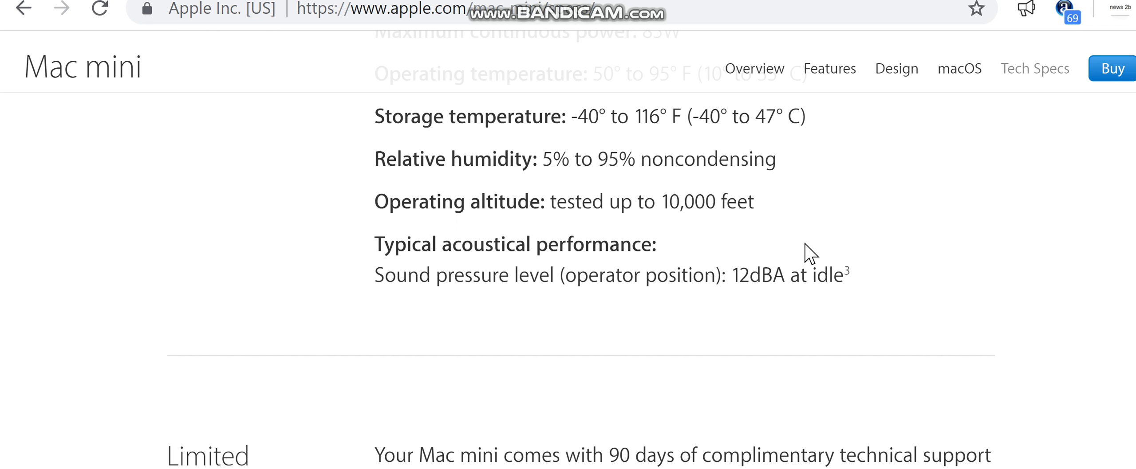
{"action": "scroll", "coordinate": [755, 251], "scroll_direction": "down", "scroll_amount": 1}
{"action": "scroll", "coordinate": [717, 249], "scroll_direction": "down", "scroll_amount": 1}
{"action": "scroll", "coordinate": [697, 233], "scroll_direction": "down", "scroll_amount": 1}
{"action": "scroll", "coordinate": [708, 241], "scroll_direction": "down", "scroll_amount": 1}
{"action": "scroll", "coordinate": [714, 227], "scroll_direction": "down", "scroll_amount": 1}
{"action": "scroll", "coordinate": [828, 193], "scroll_direction": "down", "scroll_amount": 1}
{"action": "scroll", "coordinate": [828, 191], "scroll_direction": "down", "scroll_amount": 2}
{"action": "scroll", "coordinate": [827, 185], "scroll_direction": "down", "scroll_amount": 1}
{"action": "scroll", "coordinate": [799, 182], "scroll_direction": "down", "scroll_amount": 1}
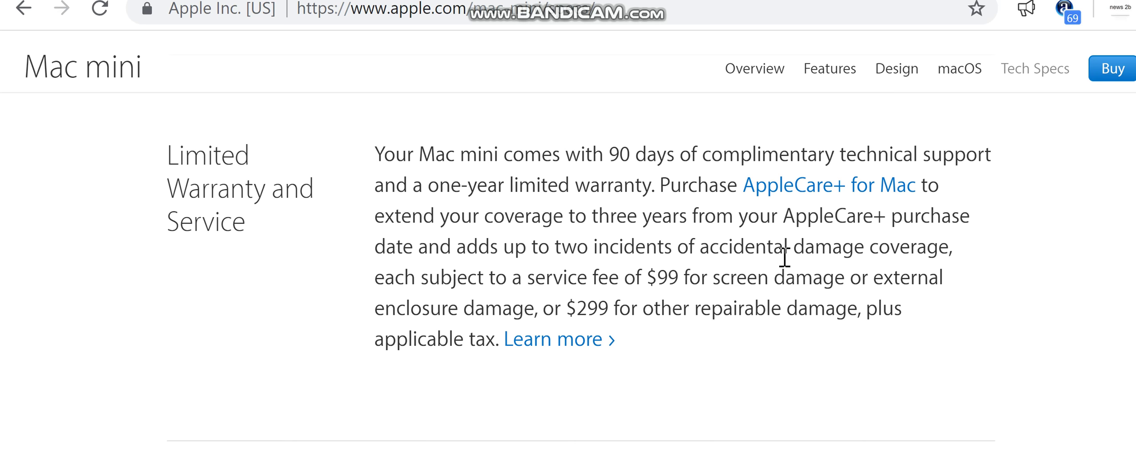
{"action": "scroll", "coordinate": [784, 257], "scroll_direction": "up", "scroll_amount": 1}
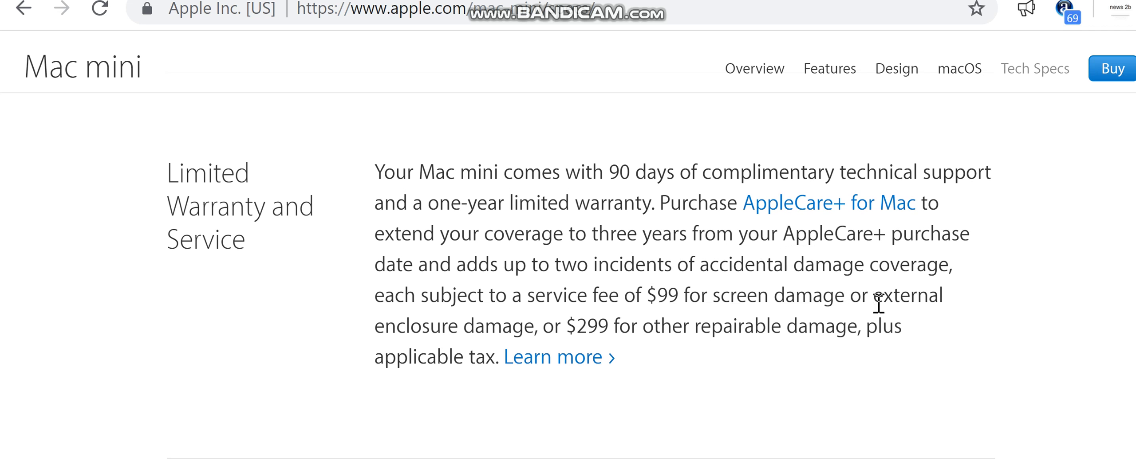
{"action": "scroll", "coordinate": [877, 305], "scroll_direction": "down", "scroll_amount": 1}
{"action": "scroll", "coordinate": [801, 252], "scroll_direction": "up", "scroll_amount": 1}
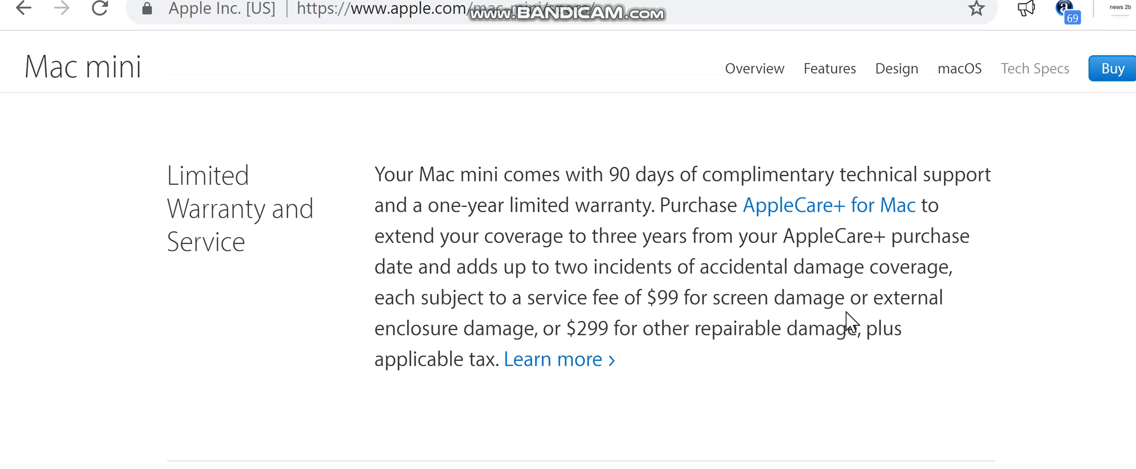
{"action": "scroll", "coordinate": [848, 303], "scroll_direction": "down", "scroll_amount": 1}
{"action": "scroll", "coordinate": [849, 274], "scroll_direction": "down", "scroll_amount": 1}
{"action": "scroll", "coordinate": [849, 277], "scroll_direction": "down", "scroll_amount": 1}
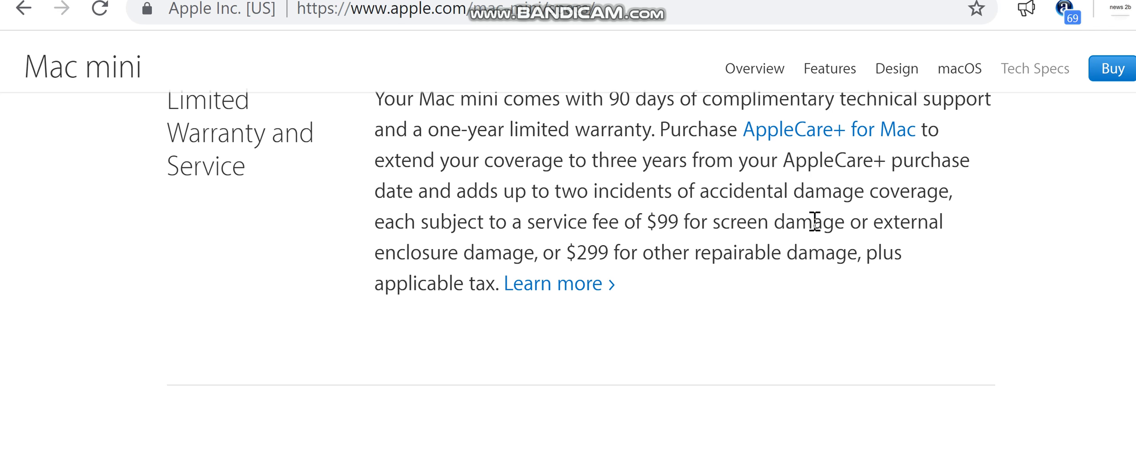
{"action": "scroll", "coordinate": [814, 226], "scroll_direction": "down", "scroll_amount": 1}
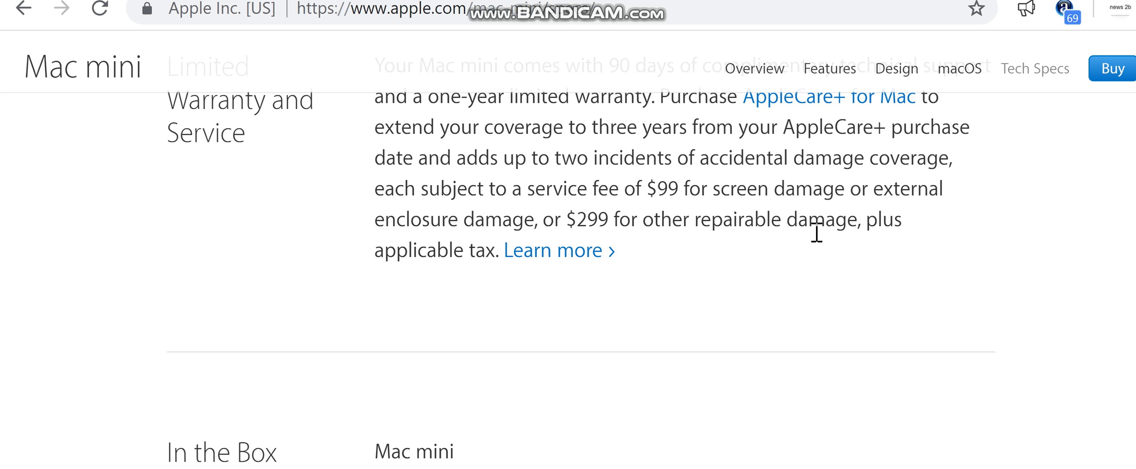
{"action": "scroll", "coordinate": [828, 241], "scroll_direction": "down", "scroll_amount": 1}
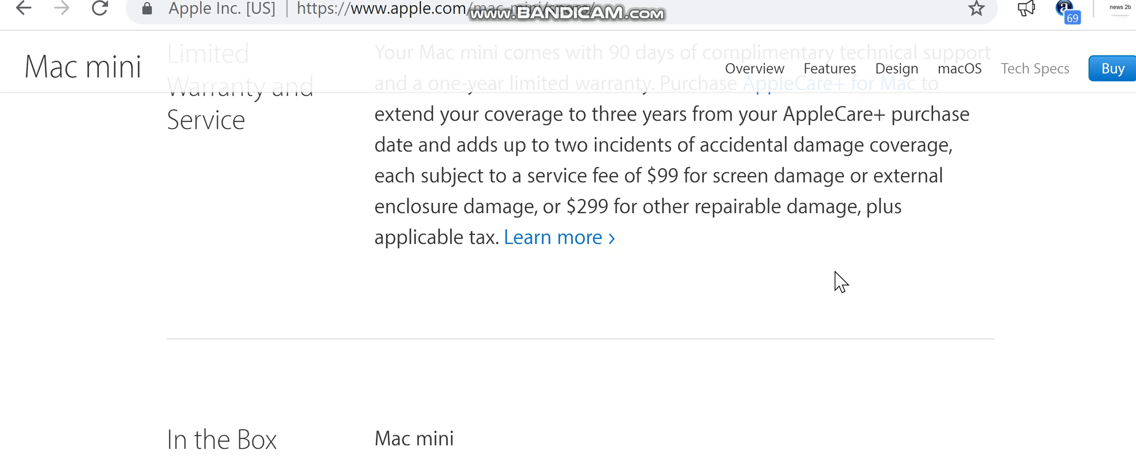
{"action": "scroll", "coordinate": [840, 282], "scroll_direction": "down", "scroll_amount": 1}
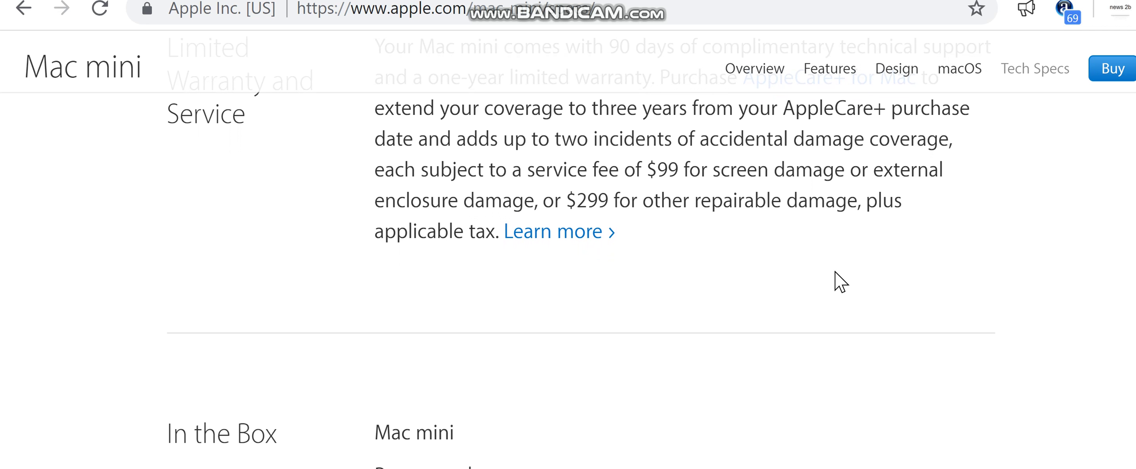
{"action": "scroll", "coordinate": [837, 279], "scroll_direction": "up", "scroll_amount": 1}
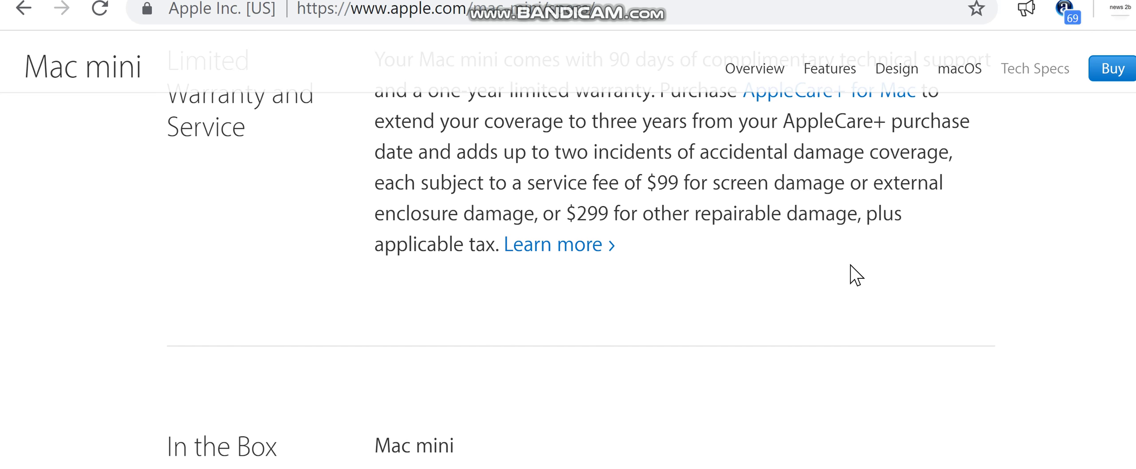
{"action": "scroll", "coordinate": [850, 275], "scroll_direction": "down", "scroll_amount": 1}
{"action": "scroll", "coordinate": [830, 229], "scroll_direction": "down", "scroll_amount": 1}
{"action": "scroll", "coordinate": [821, 230], "scroll_direction": "down", "scroll_amount": 1}
{"action": "scroll", "coordinate": [821, 240], "scroll_direction": "down", "scroll_amount": 1}
{"action": "scroll", "coordinate": [817, 285], "scroll_direction": "down", "scroll_amount": 1}
{"action": "scroll", "coordinate": [815, 313], "scroll_direction": "down", "scroll_amount": 2}
{"action": "scroll", "coordinate": [710, 302], "scroll_direction": "down", "scroll_amount": 1}
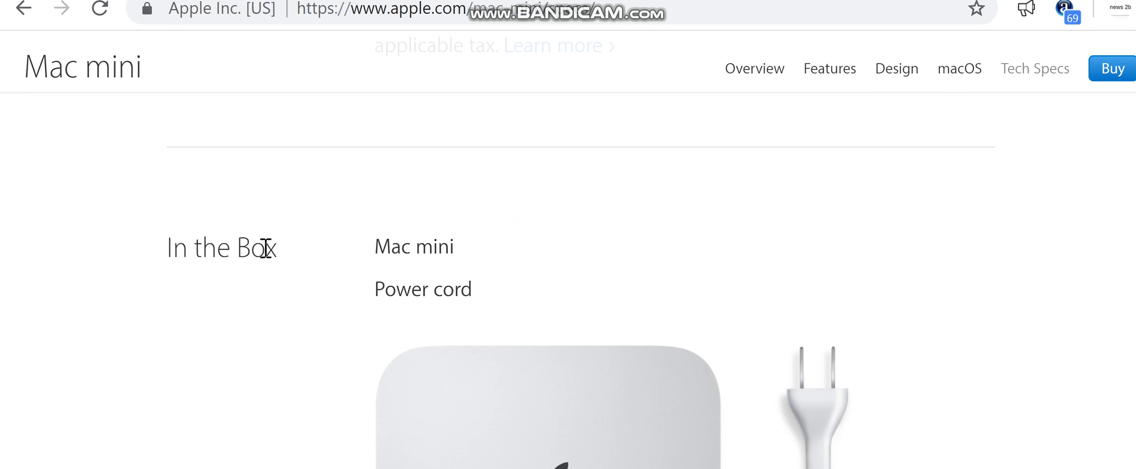
{"action": "scroll", "coordinate": [439, 240], "scroll_direction": "down", "scroll_amount": 1}
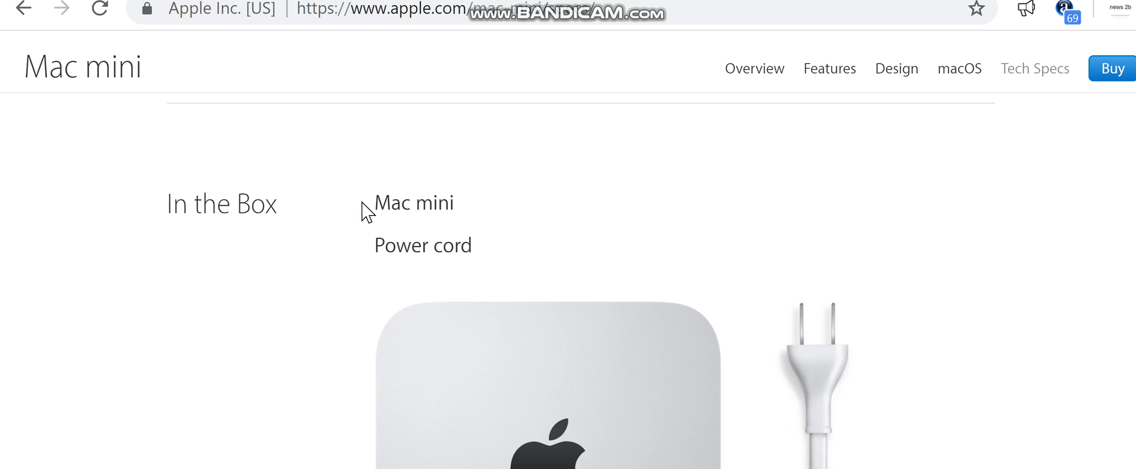
{"action": "scroll", "coordinate": [417, 223], "scroll_direction": "down", "scroll_amount": 1}
{"action": "scroll", "coordinate": [542, 258], "scroll_direction": "down", "scroll_amount": 2}
{"action": "scroll", "coordinate": [678, 316], "scroll_direction": "down", "scroll_amount": 3}
{"action": "scroll", "coordinate": [739, 339], "scroll_direction": "down", "scroll_amount": 3}
{"action": "scroll", "coordinate": [741, 341], "scroll_direction": "down", "scroll_amount": 2}
{"action": "scroll", "coordinate": [742, 342], "scroll_direction": "down", "scroll_amount": 1}
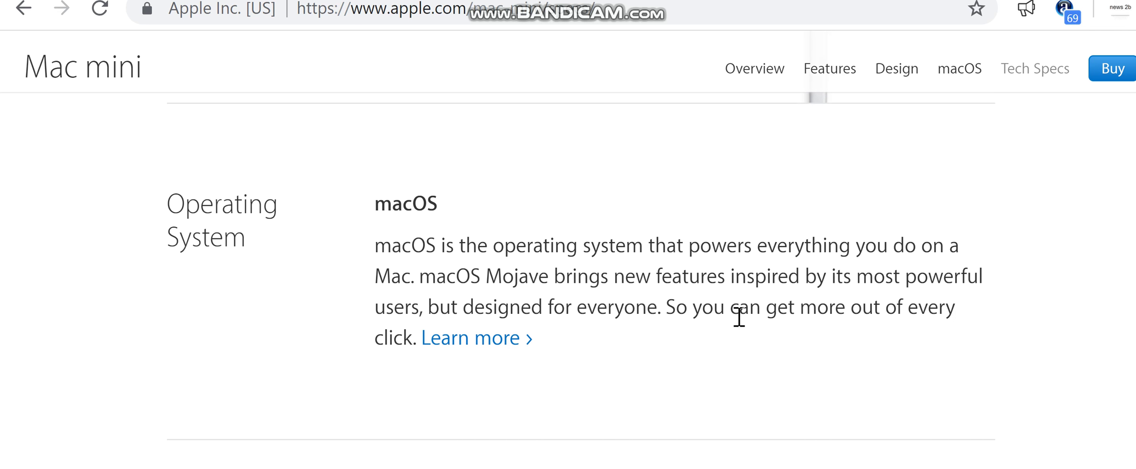
{"action": "scroll", "coordinate": [741, 315], "scroll_direction": "down", "scroll_amount": 1}
{"action": "left_click_drag", "start_coordinate": [692, 233], "coordinate": [769, 329]}
Step: Repeatedly select and clear the macOS paragraph text beginning at 'inspired'
{"action": "left_click", "coordinate": [770, 327]}
{"action": "left_click_drag", "start_coordinate": [742, 233], "coordinate": [802, 311]}
{"action": "left_click", "coordinate": [801, 311]}
{"action": "scroll", "coordinate": [761, 253], "scroll_direction": "down", "scroll_amount": 1}
{"action": "left_click_drag", "start_coordinate": [761, 253], "coordinate": [807, 318]}
{"action": "left_click", "coordinate": [809, 317]}
{"action": "left_click_drag", "start_coordinate": [781, 245], "coordinate": [852, 326]}
{"action": "left_click", "coordinate": [852, 326]}
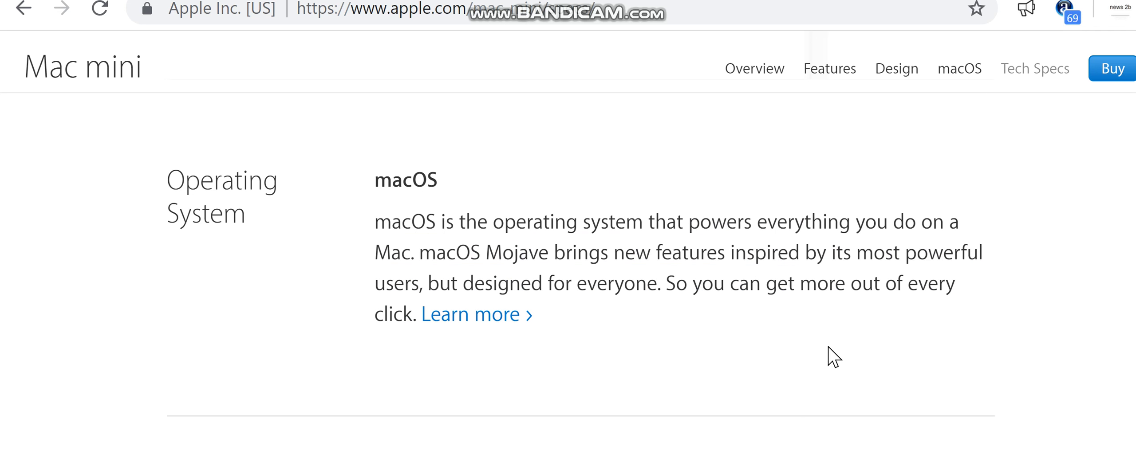
{"action": "scroll", "coordinate": [832, 356], "scroll_direction": "down", "scroll_amount": 1}
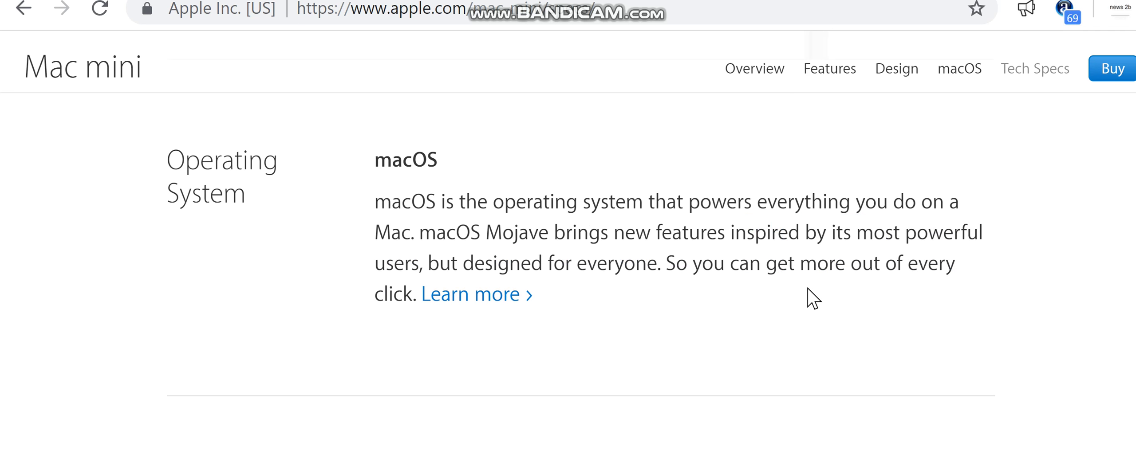
{"action": "scroll", "coordinate": [806, 294], "scroll_direction": "down", "scroll_amount": 1}
{"action": "scroll", "coordinate": [830, 309], "scroll_direction": "down", "scroll_amount": 2}
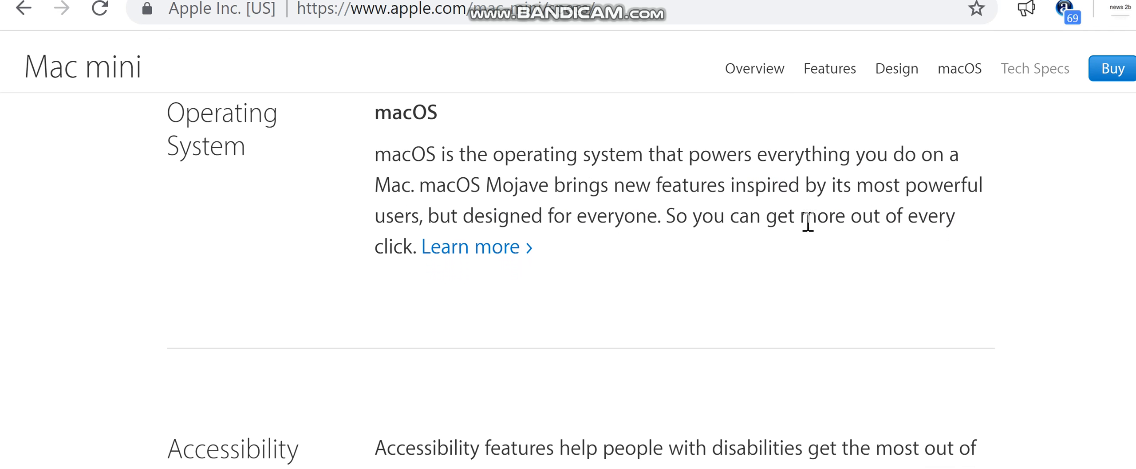
{"action": "scroll", "coordinate": [806, 218], "scroll_direction": "down", "scroll_amount": 1}
{"action": "scroll", "coordinate": [786, 261], "scroll_direction": "down", "scroll_amount": 1}
{"action": "scroll", "coordinate": [786, 262], "scroll_direction": "down", "scroll_amount": 1}
{"action": "scroll", "coordinate": [785, 254], "scroll_direction": "down", "scroll_amount": 1}
{"action": "scroll", "coordinate": [786, 254], "scroll_direction": "down", "scroll_amount": 1}
{"action": "scroll", "coordinate": [835, 279], "scroll_direction": "down", "scroll_amount": 1}
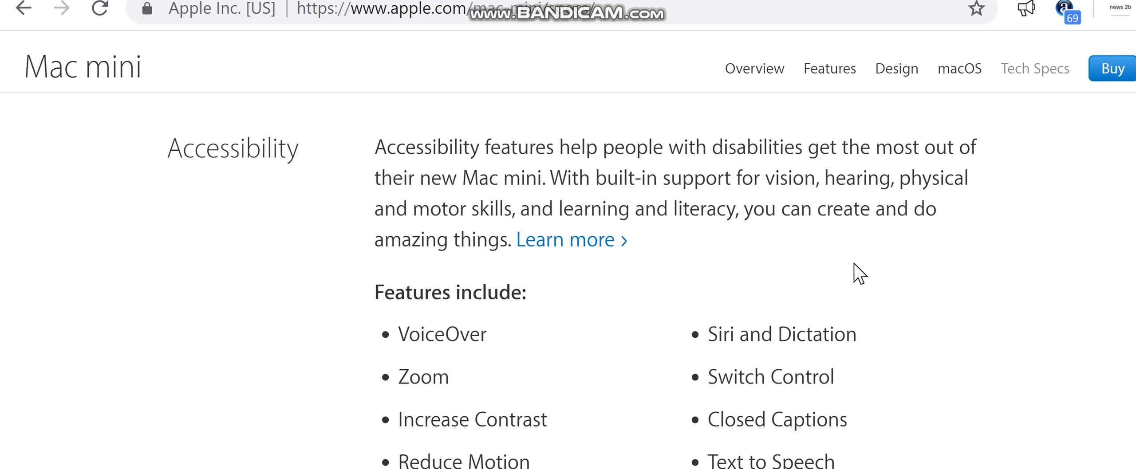
{"action": "scroll", "coordinate": [903, 279], "scroll_direction": "down", "scroll_amount": 2}
{"action": "scroll", "coordinate": [902, 279], "scroll_direction": "down", "scroll_amount": 3}
{"action": "scroll", "coordinate": [902, 279], "scroll_direction": "down", "scroll_amount": 5}
{"action": "scroll", "coordinate": [902, 279], "scroll_direction": "down", "scroll_amount": 4}
{"action": "scroll", "coordinate": [903, 289], "scroll_direction": "down", "scroll_amount": 5}
{"action": "scroll", "coordinate": [903, 289], "scroll_direction": "down", "scroll_amount": 2}
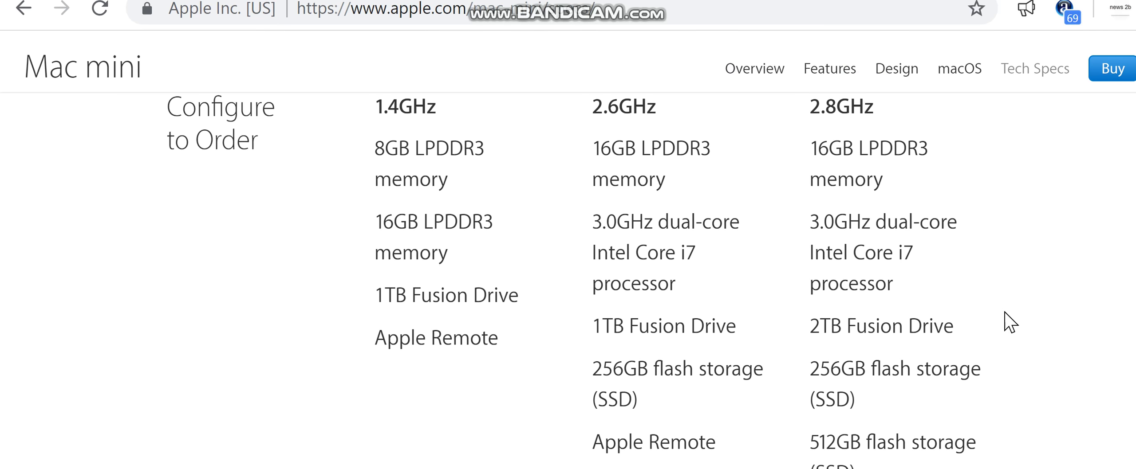
{"action": "scroll", "coordinate": [1010, 322], "scroll_direction": "down", "scroll_amount": 2}
{"action": "scroll", "coordinate": [1012, 322], "scroll_direction": "down", "scroll_amount": 3}
{"action": "scroll", "coordinate": [1014, 321], "scroll_direction": "down", "scroll_amount": 3}
{"action": "scroll", "coordinate": [1013, 321], "scroll_direction": "down", "scroll_amount": 3}
{"action": "scroll", "coordinate": [1014, 321], "scroll_direction": "down", "scroll_amount": 3}
{"action": "scroll", "coordinate": [1014, 320], "scroll_direction": "down", "scroll_amount": 3}
{"action": "scroll", "coordinate": [1012, 320], "scroll_direction": "down", "scroll_amount": 2}
{"action": "scroll", "coordinate": [1016, 334], "scroll_direction": "down", "scroll_amount": 2}
{"action": "scroll", "coordinate": [1024, 350], "scroll_direction": "down", "scroll_amount": 2}
{"action": "scroll", "coordinate": [1015, 320], "scroll_direction": "down", "scroll_amount": 3}
{"action": "scroll", "coordinate": [1014, 320], "scroll_direction": "down", "scroll_amount": 3}
{"action": "scroll", "coordinate": [1014, 320], "scroll_direction": "up", "scroll_amount": 10}
{"action": "scroll", "coordinate": [1015, 320], "scroll_direction": "up", "scroll_amount": 5}
{"action": "scroll", "coordinate": [580, 266], "scroll_direction": "down", "scroll_amount": 5}
{"action": "scroll", "coordinate": [581, 266], "scroll_direction": "down", "scroll_amount": 1}
{"action": "scroll", "coordinate": [581, 267], "scroll_direction": "up", "scroll_amount": 2}
{"action": "scroll", "coordinate": [993, 355], "scroll_direction": "down", "scroll_amount": 2}
{"action": "scroll", "coordinate": [992, 355], "scroll_direction": "down", "scroll_amount": 2}
{"action": "scroll", "coordinate": [992, 355], "scroll_direction": "down", "scroll_amount": 2}
{"action": "scroll", "coordinate": [992, 355], "scroll_direction": "down", "scroll_amount": 2}
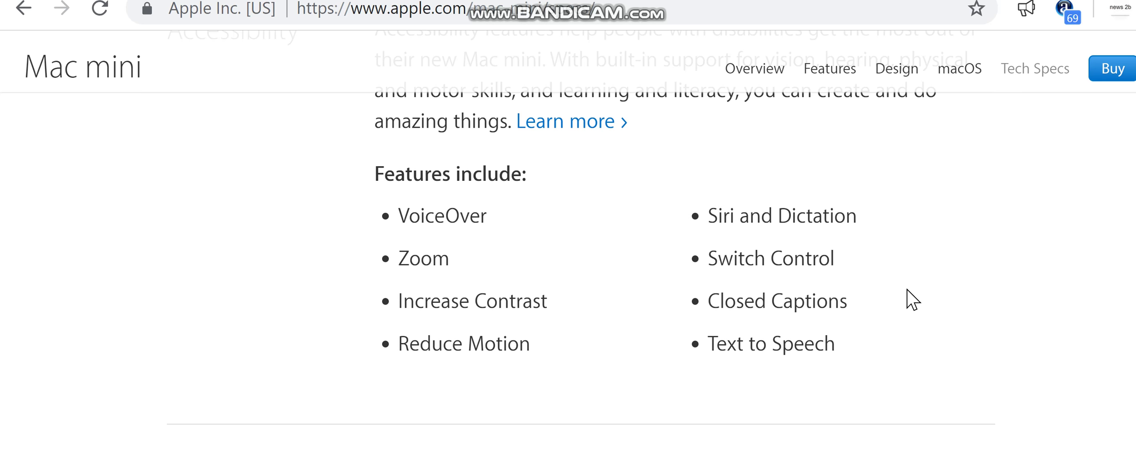
{"action": "scroll", "coordinate": [814, 246], "scroll_direction": "down", "scroll_amount": 1}
{"action": "scroll", "coordinate": [824, 208], "scroll_direction": "down", "scroll_amount": 1}
{"action": "scroll", "coordinate": [821, 210], "scroll_direction": "down", "scroll_amount": 1}
{"action": "scroll", "coordinate": [822, 213], "scroll_direction": "up", "scroll_amount": 1}
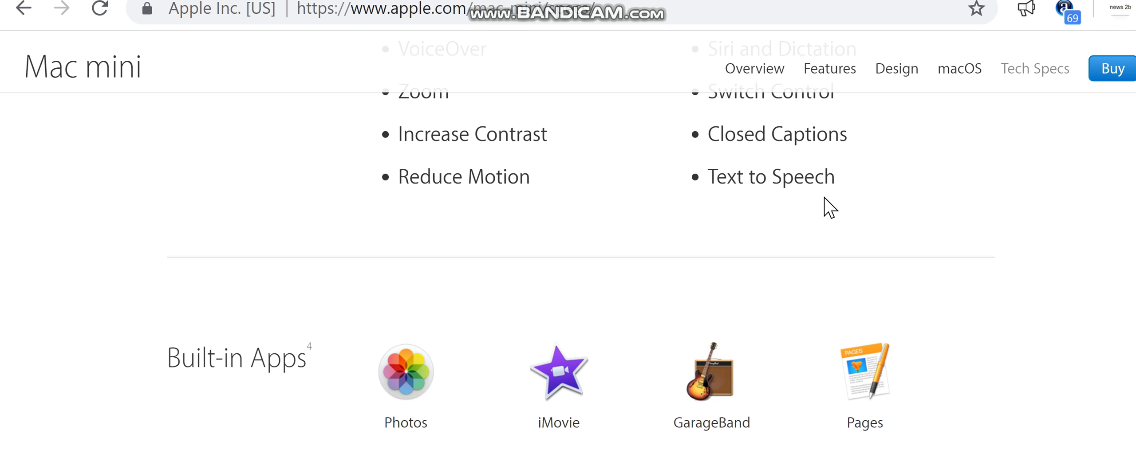
{"action": "scroll", "coordinate": [823, 214], "scroll_direction": "up", "scroll_amount": 1}
{"action": "scroll", "coordinate": [825, 249], "scroll_direction": "down", "scroll_amount": 2}
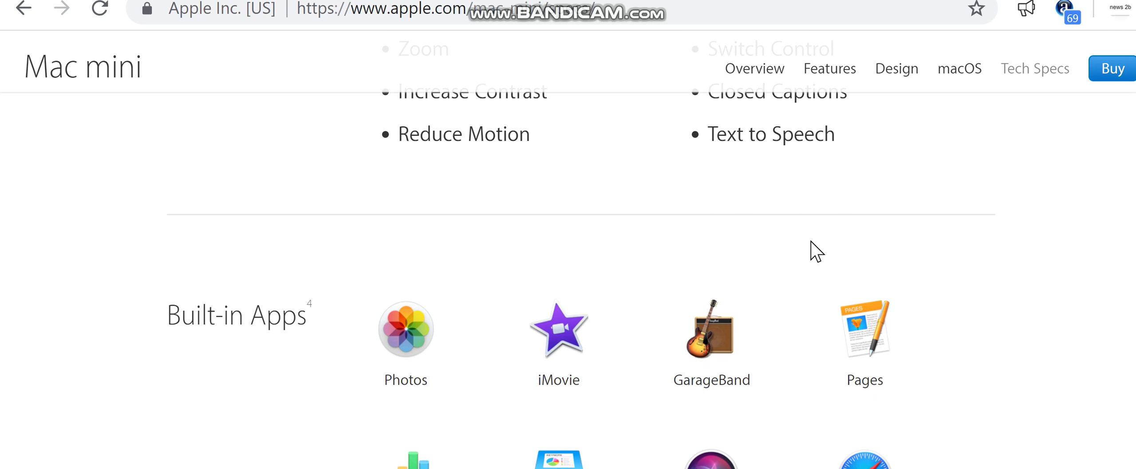
{"action": "scroll", "coordinate": [758, 284], "scroll_direction": "down", "scroll_amount": 1}
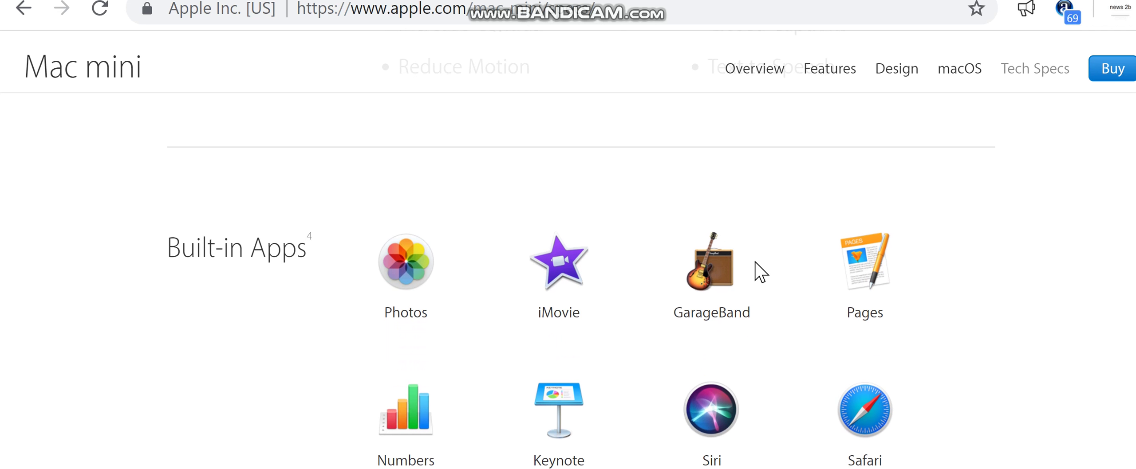
{"action": "scroll", "coordinate": [760, 270], "scroll_direction": "down", "scroll_amount": 1}
{"action": "scroll", "coordinate": [781, 267], "scroll_direction": "down", "scroll_amount": 1}
{"action": "scroll", "coordinate": [781, 264], "scroll_direction": "down", "scroll_amount": 1}
{"action": "scroll", "coordinate": [781, 265], "scroll_direction": "down", "scroll_amount": 1}
{"action": "scroll", "coordinate": [781, 265], "scroll_direction": "down", "scroll_amount": 2}
{"action": "scroll", "coordinate": [781, 263], "scroll_direction": "down", "scroll_amount": 1}
{"action": "scroll", "coordinate": [782, 261], "scroll_direction": "down", "scroll_amount": 1}
{"action": "scroll", "coordinate": [781, 270], "scroll_direction": "down", "scroll_amount": 1}
{"action": "scroll", "coordinate": [781, 271], "scroll_direction": "down", "scroll_amount": 1}
{"action": "scroll", "coordinate": [781, 302], "scroll_direction": "down", "scroll_amount": 1}
{"action": "scroll", "coordinate": [784, 307], "scroll_direction": "down", "scroll_amount": 1}
{"action": "scroll", "coordinate": [785, 309], "scroll_direction": "down", "scroll_amount": 1}
{"action": "scroll", "coordinate": [784, 310], "scroll_direction": "down", "scroll_amount": 1}
{"action": "scroll", "coordinate": [784, 309], "scroll_direction": "down", "scroll_amount": 1}
{"action": "scroll", "coordinate": [785, 309], "scroll_direction": "down", "scroll_amount": 1}
{"action": "scroll", "coordinate": [784, 300], "scroll_direction": "down", "scroll_amount": 1}
{"action": "scroll", "coordinate": [804, 307], "scroll_direction": "up", "scroll_amount": 1}
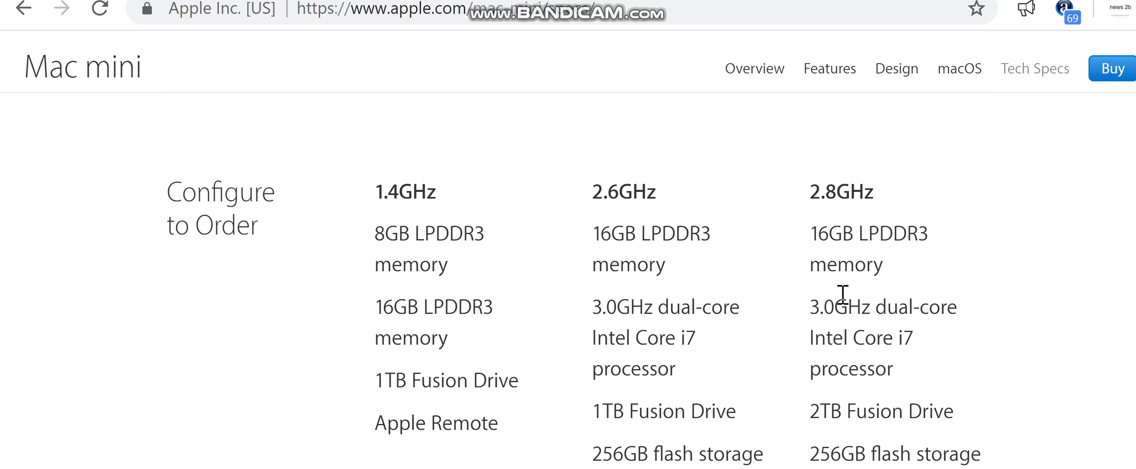
{"action": "scroll", "coordinate": [838, 296], "scroll_direction": "down", "scroll_amount": 1}
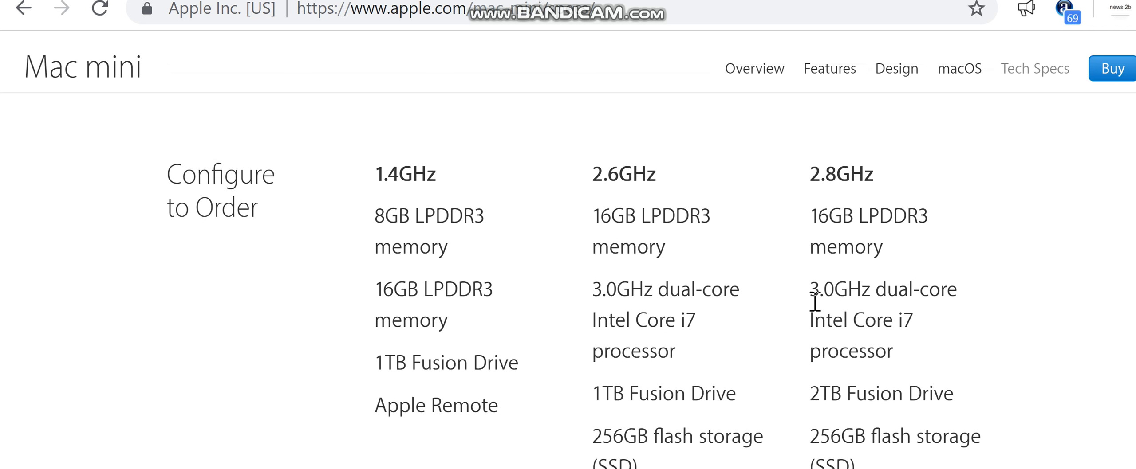
{"action": "scroll", "coordinate": [814, 302], "scroll_direction": "up", "scroll_amount": 1}
{"action": "scroll", "coordinate": [798, 263], "scroll_direction": "down", "scroll_amount": 1}
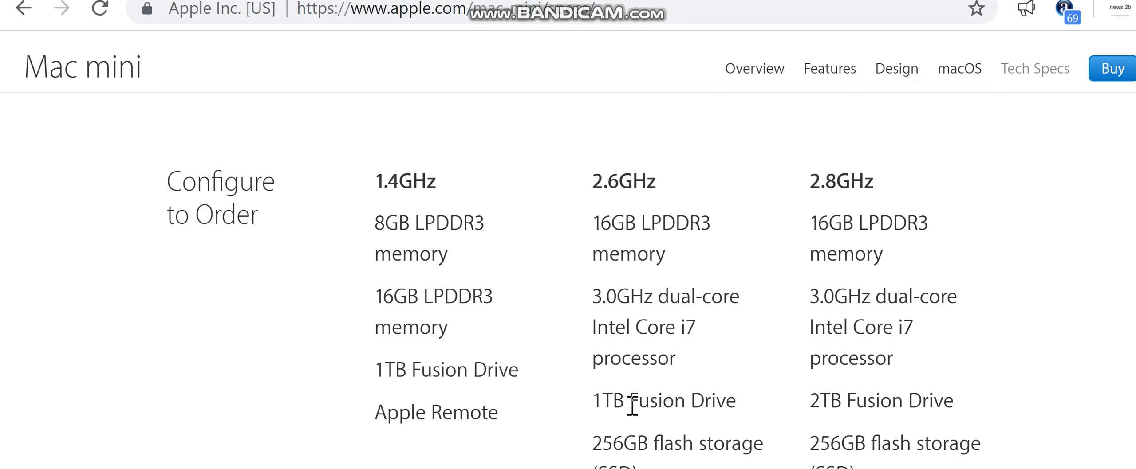
{"action": "scroll", "coordinate": [708, 400], "scroll_direction": "down", "scroll_amount": 1}
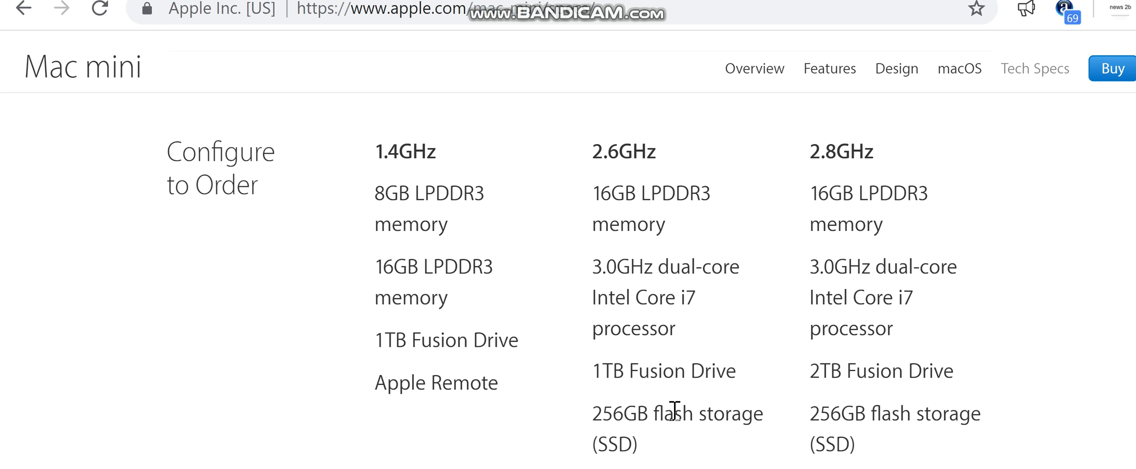
{"action": "scroll", "coordinate": [719, 418], "scroll_direction": "down", "scroll_amount": 1}
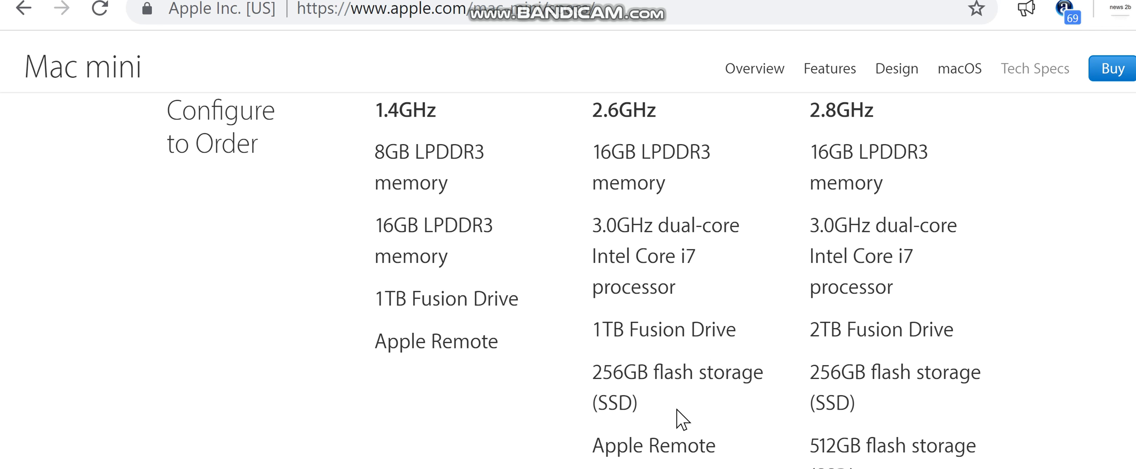
{"action": "scroll", "coordinate": [834, 338], "scroll_direction": "up", "scroll_amount": 1}
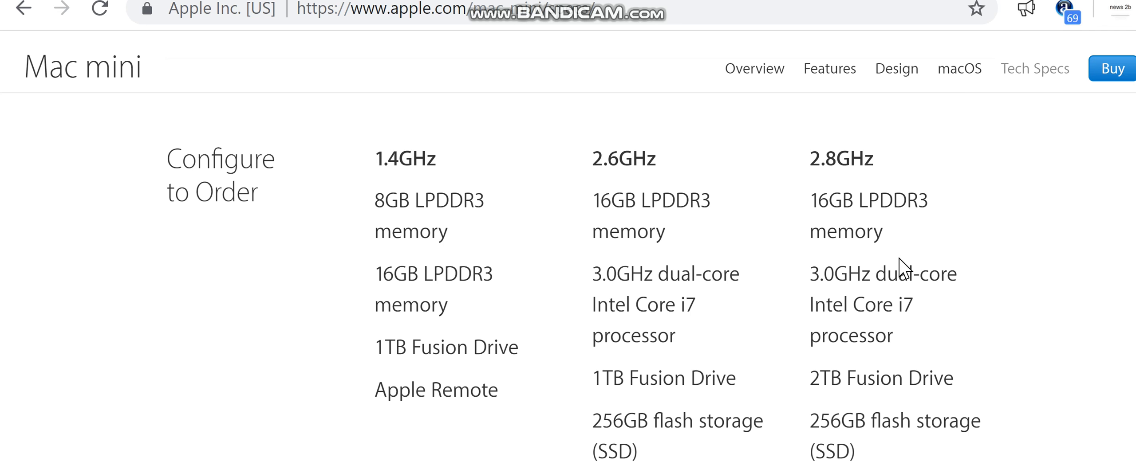
{"action": "scroll", "coordinate": [902, 266], "scroll_direction": "down", "scroll_amount": 1}
{"action": "scroll", "coordinate": [891, 242], "scroll_direction": "down", "scroll_amount": 2}
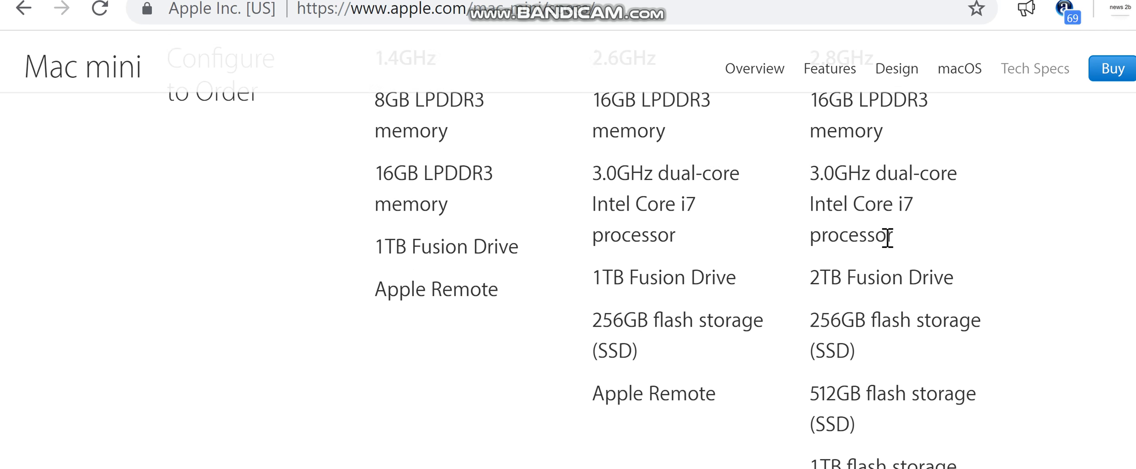
{"action": "scroll", "coordinate": [903, 277], "scroll_direction": "down", "scroll_amount": 1}
{"action": "scroll", "coordinate": [903, 278], "scroll_direction": "down", "scroll_amount": 1}
{"action": "scroll", "coordinate": [903, 277], "scroll_direction": "down", "scroll_amount": 1}
{"action": "scroll", "coordinate": [904, 277], "scroll_direction": "down", "scroll_amount": 1}
{"action": "scroll", "coordinate": [934, 314], "scroll_direction": "down", "scroll_amount": 1}
{"action": "scroll", "coordinate": [933, 311], "scroll_direction": "down", "scroll_amount": 2}
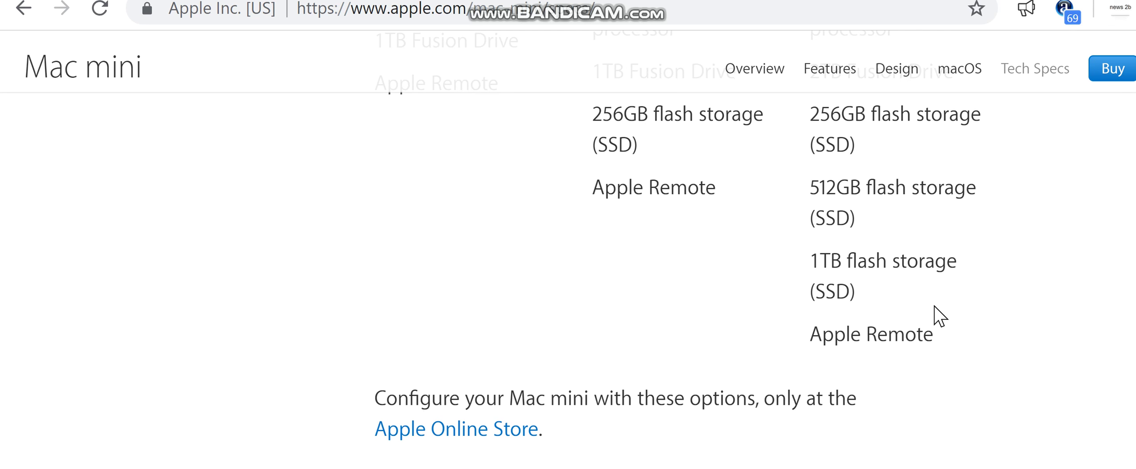
{"action": "scroll", "coordinate": [933, 311], "scroll_direction": "down", "scroll_amount": 1}
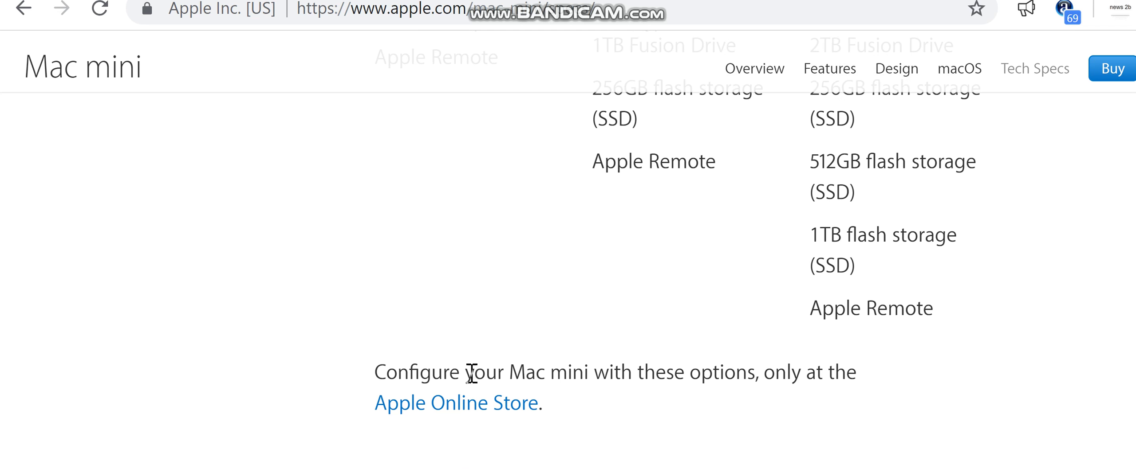
{"action": "scroll", "coordinate": [983, 296], "scroll_direction": "up", "scroll_amount": 1}
{"action": "scroll", "coordinate": [991, 297], "scroll_direction": "up", "scroll_amount": 5}
{"action": "scroll", "coordinate": [1034, 240], "scroll_direction": "up", "scroll_amount": 1}
{"action": "scroll", "coordinate": [976, 267], "scroll_direction": "down", "scroll_amount": 1}
{"action": "scroll", "coordinate": [927, 285], "scroll_direction": "down", "scroll_amount": 2}
{"action": "scroll", "coordinate": [914, 311], "scroll_direction": "down", "scroll_amount": 1}
{"action": "scroll", "coordinate": [754, 324], "scroll_direction": "down", "scroll_amount": 1}
{"action": "scroll", "coordinate": [674, 324], "scroll_direction": "down", "scroll_amount": 1}
{"action": "scroll", "coordinate": [703, 297], "scroll_direction": "down", "scroll_amount": 1}
{"action": "scroll", "coordinate": [698, 296], "scroll_direction": "down", "scroll_amount": 1}
{"action": "scroll", "coordinate": [512, 284], "scroll_direction": "down", "scroll_amount": 2}
{"action": "scroll", "coordinate": [519, 298], "scroll_direction": "down", "scroll_amount": 1}
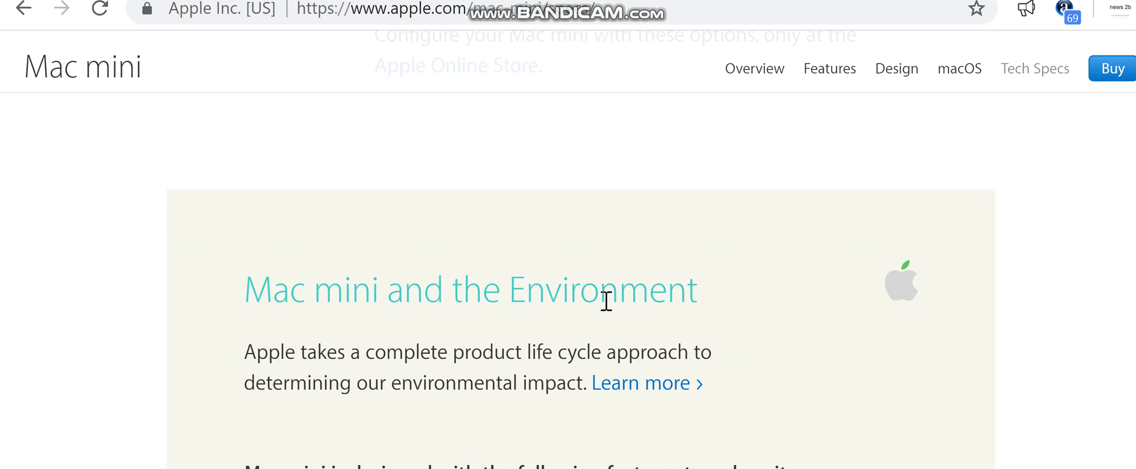
{"action": "scroll", "coordinate": [631, 356], "scroll_direction": "down", "scroll_amount": 1}
{"action": "scroll", "coordinate": [626, 293], "scroll_direction": "down", "scroll_amount": 1}
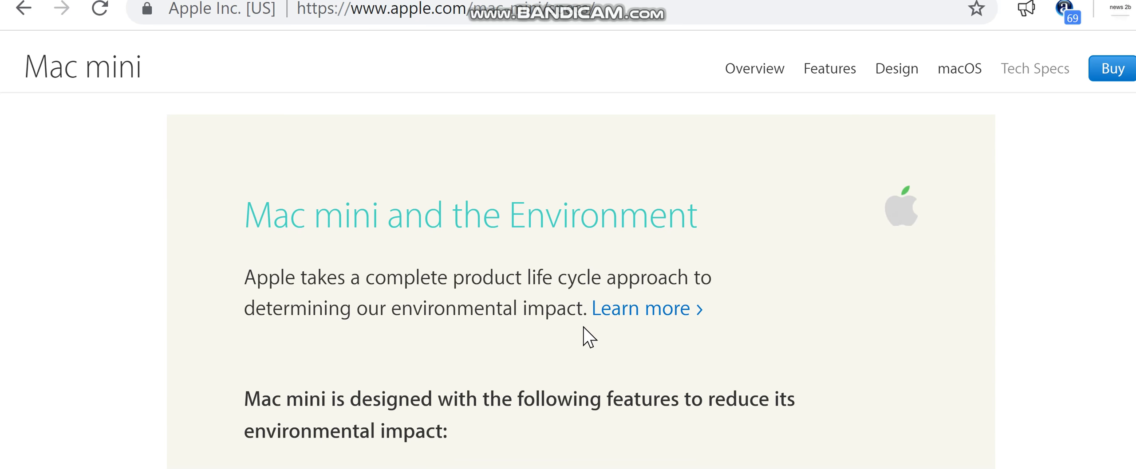
{"action": "scroll", "coordinate": [604, 320], "scroll_direction": "down", "scroll_amount": 1}
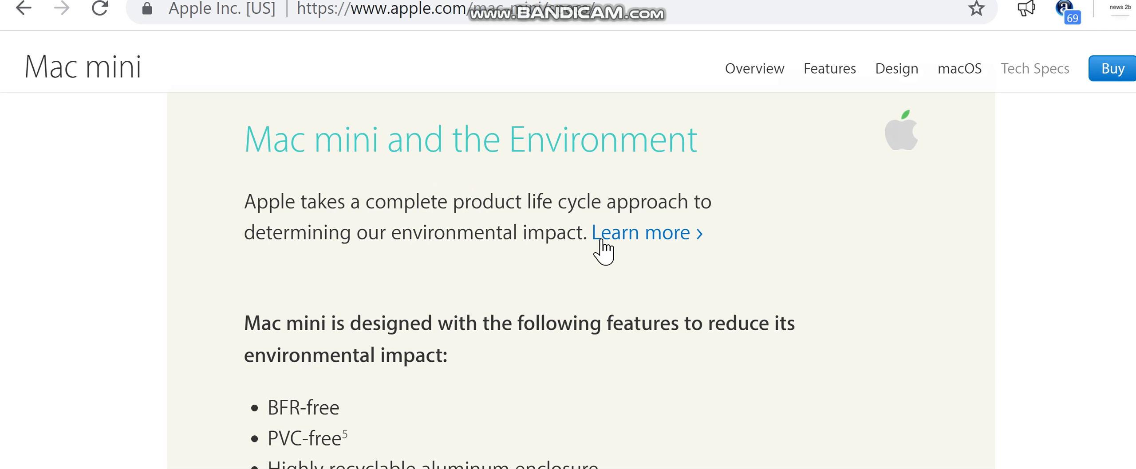
{"action": "scroll", "coordinate": [601, 258], "scroll_direction": "down", "scroll_amount": 1}
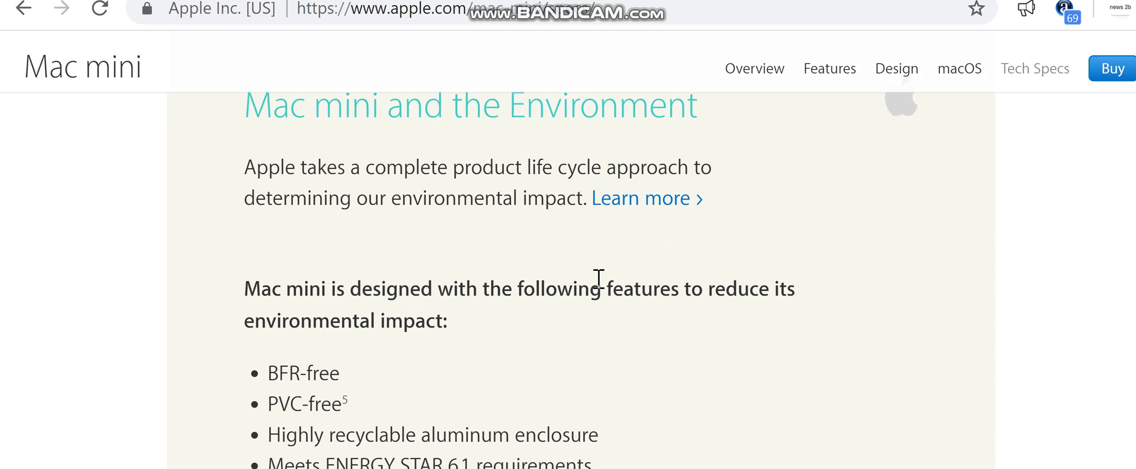
{"action": "scroll", "coordinate": [600, 282], "scroll_direction": "down", "scroll_amount": 1}
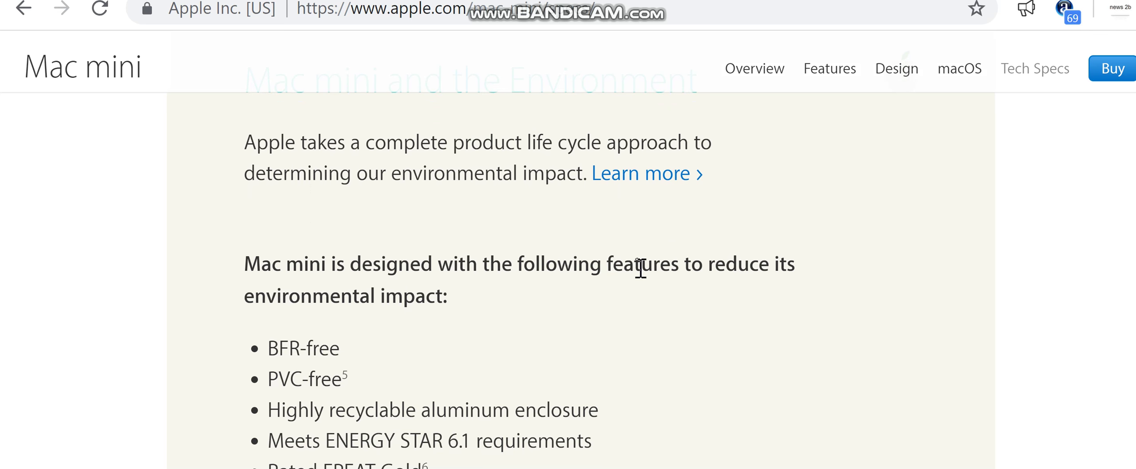
{"action": "scroll", "coordinate": [644, 267], "scroll_direction": "up", "scroll_amount": 1}
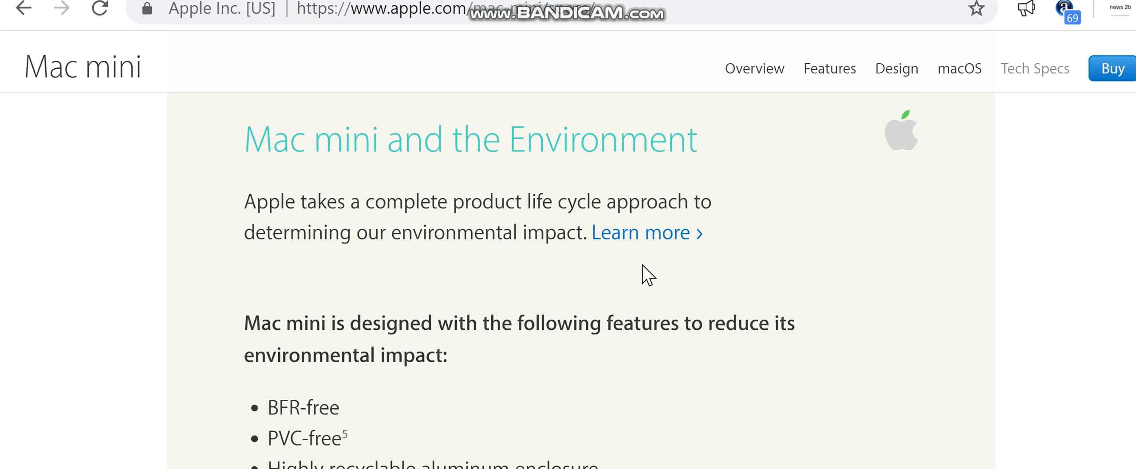
{"action": "scroll", "coordinate": [644, 286], "scroll_direction": "down", "scroll_amount": 1}
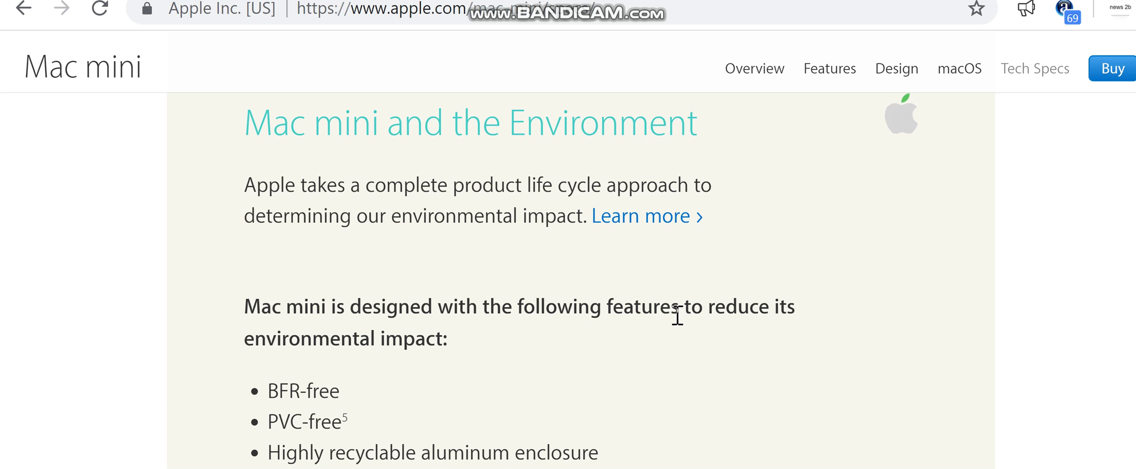
{"action": "scroll", "coordinate": [677, 315], "scroll_direction": "down", "scroll_amount": 1}
{"action": "scroll", "coordinate": [682, 323], "scroll_direction": "up", "scroll_amount": 1}
{"action": "scroll", "coordinate": [745, 354], "scroll_direction": "down", "scroll_amount": 2}
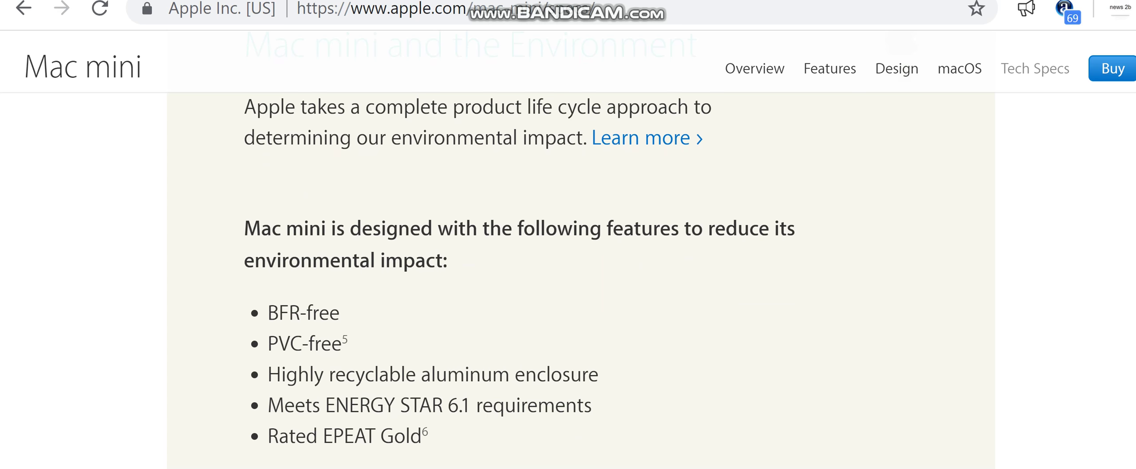
{"action": "scroll", "coordinate": [568, 267], "scroll_direction": "up", "scroll_amount": 1}
{"action": "scroll", "coordinate": [568, 266], "scroll_direction": "up", "scroll_amount": 3}
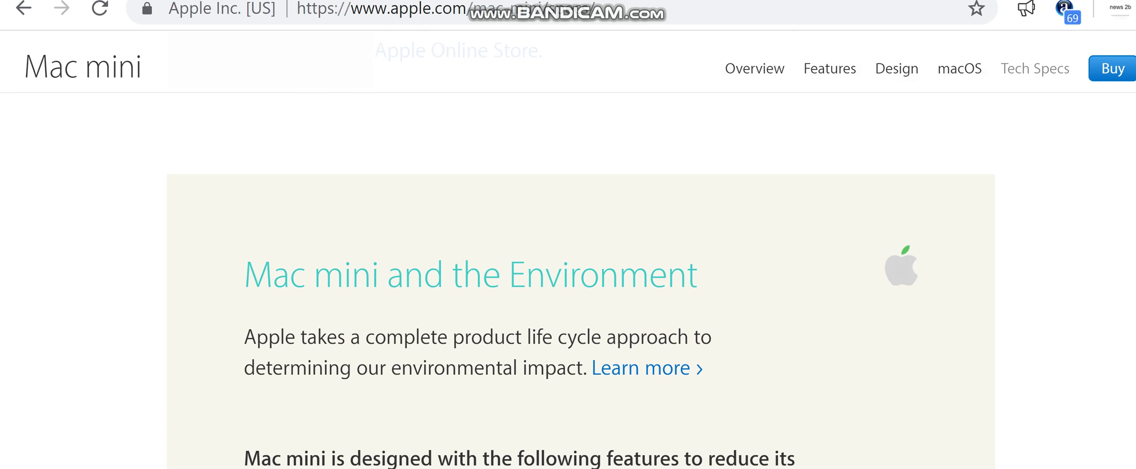
{"action": "scroll", "coordinate": [567, 267], "scroll_direction": "down", "scroll_amount": 1}
{"action": "scroll", "coordinate": [567, 267], "scroll_direction": "down", "scroll_amount": 2}
{"action": "scroll", "coordinate": [567, 266], "scroll_direction": "down", "scroll_amount": 1}
{"action": "scroll", "coordinate": [568, 267], "scroll_direction": "down", "scroll_amount": 3}
{"action": "scroll", "coordinate": [971, 314], "scroll_direction": "down", "scroll_amount": 2}
{"action": "scroll", "coordinate": [971, 315], "scroll_direction": "down", "scroll_amount": 1}
{"action": "scroll", "coordinate": [976, 310], "scroll_direction": "down", "scroll_amount": 1}
{"action": "scroll", "coordinate": [976, 311], "scroll_direction": "up", "scroll_amount": 2}
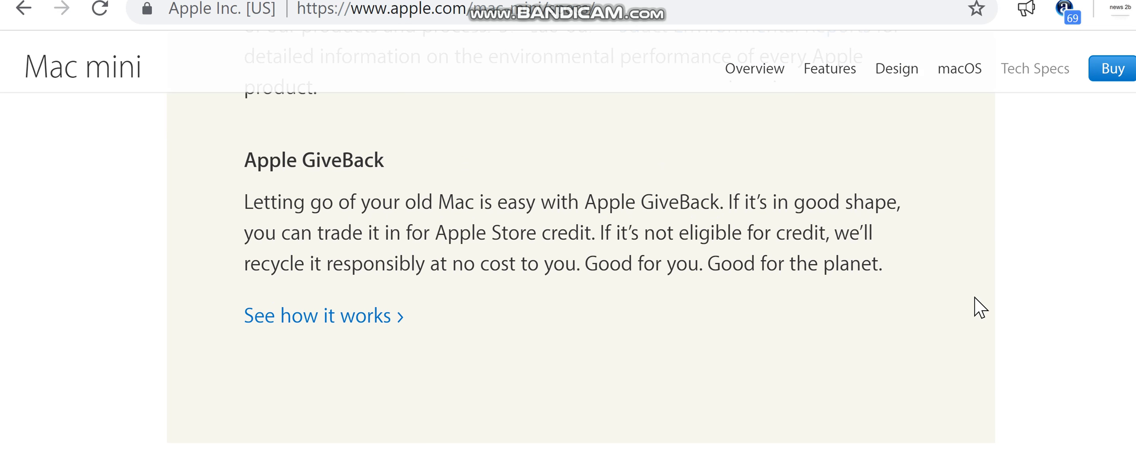
{"action": "scroll", "coordinate": [976, 308], "scroll_direction": "down", "scroll_amount": 1}
{"action": "scroll", "coordinate": [968, 310], "scroll_direction": "down", "scroll_amount": 1}
{"action": "scroll", "coordinate": [957, 318], "scroll_direction": "down", "scroll_amount": 2}
{"action": "scroll", "coordinate": [954, 315], "scroll_direction": "down", "scroll_amount": 1}
{"action": "scroll", "coordinate": [954, 316], "scroll_direction": "down", "scroll_amount": 1}
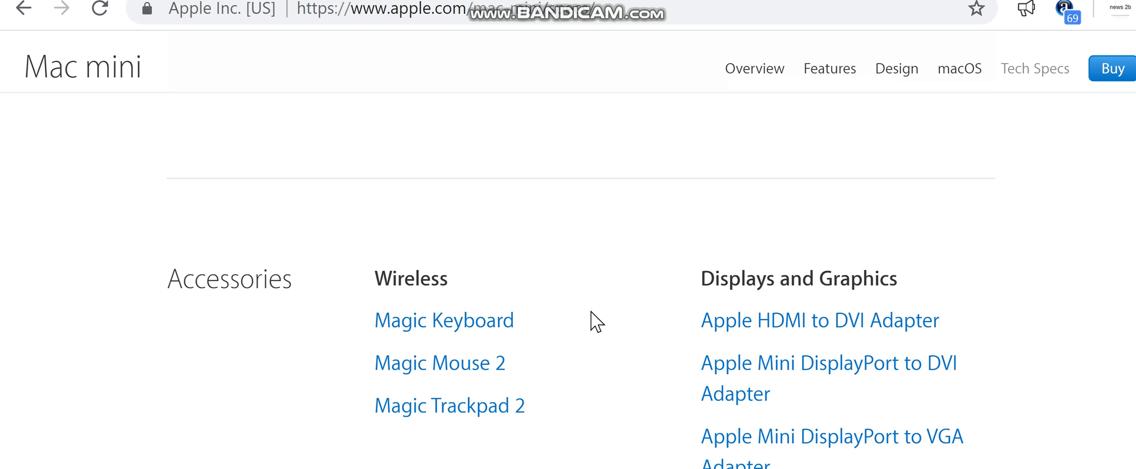
{"action": "scroll", "coordinate": [568, 293], "scroll_direction": "down", "scroll_amount": 1}
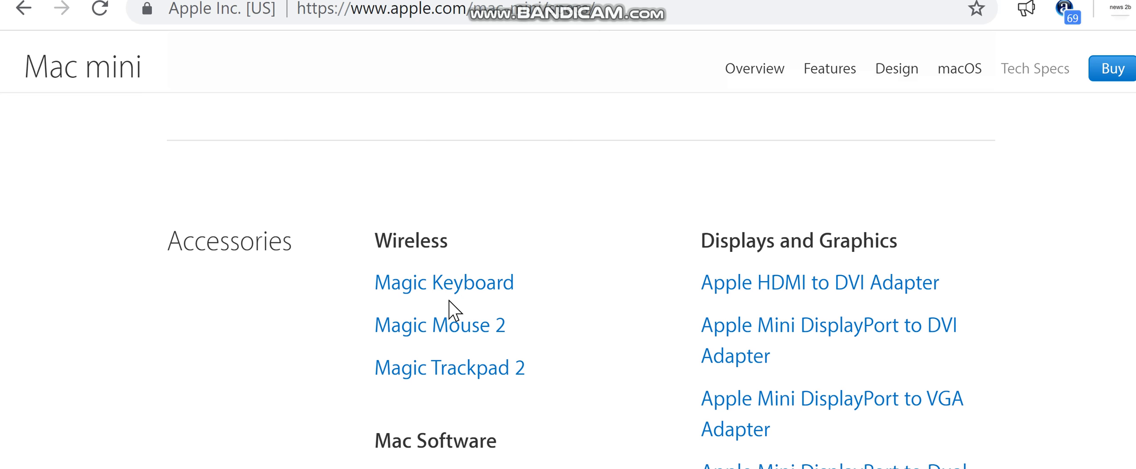
{"action": "scroll", "coordinate": [470, 302], "scroll_direction": "down", "scroll_amount": 1}
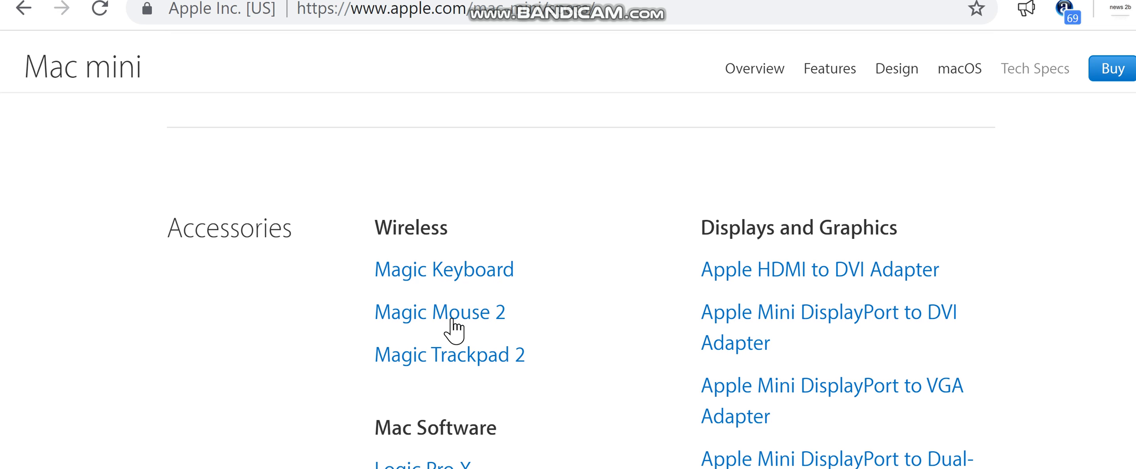
{"action": "scroll", "coordinate": [454, 357], "scroll_direction": "down", "scroll_amount": 1}
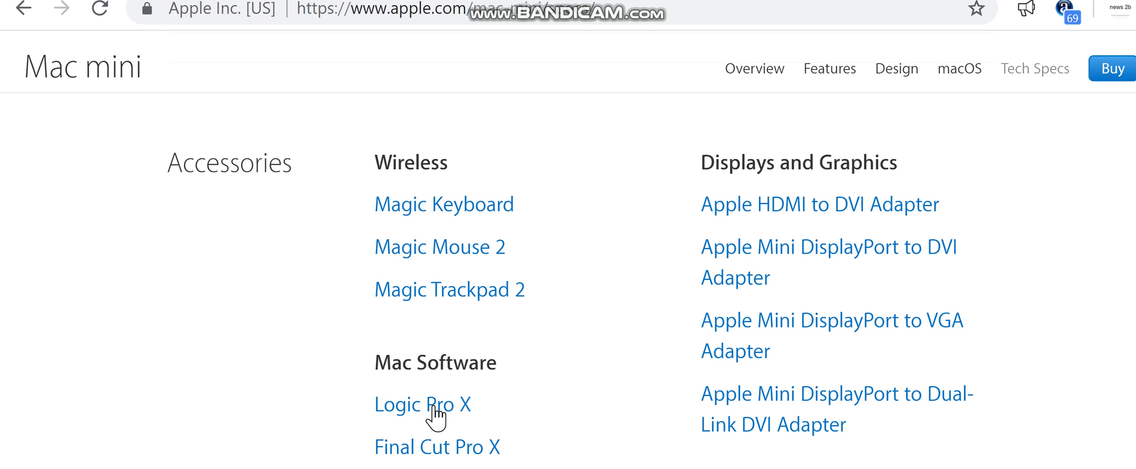
{"action": "scroll", "coordinate": [878, 285], "scroll_direction": "up", "scroll_amount": 1}
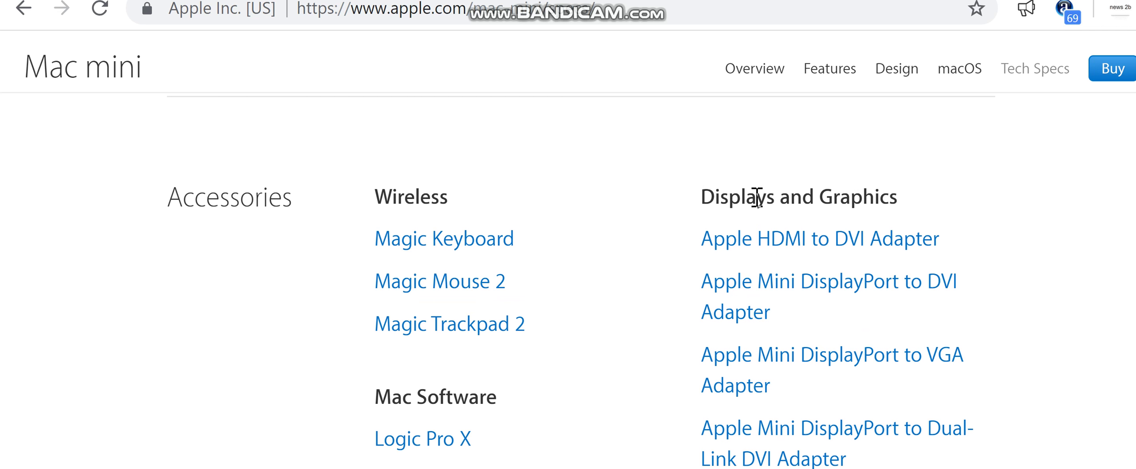
{"action": "scroll", "coordinate": [807, 293], "scroll_direction": "down", "scroll_amount": 1}
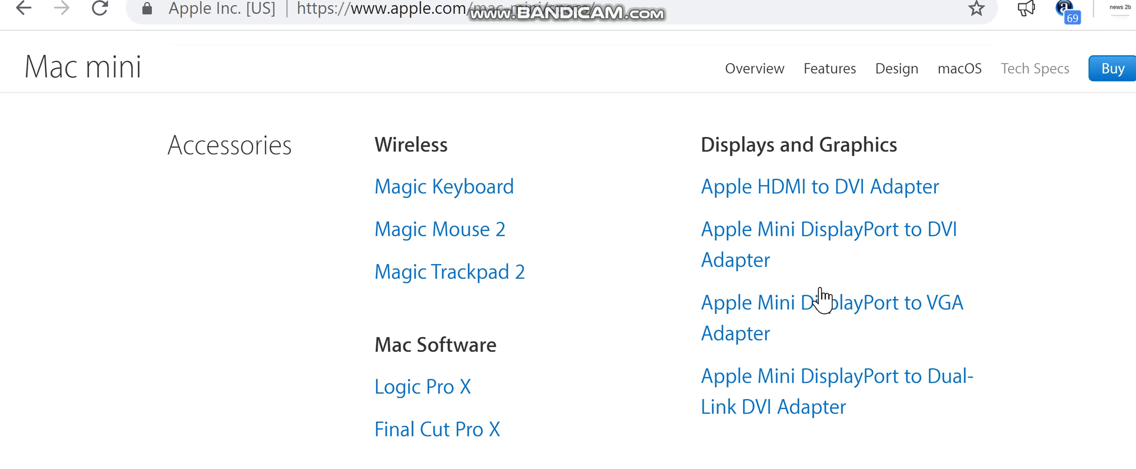
{"action": "scroll", "coordinate": [819, 299], "scroll_direction": "down", "scroll_amount": 1}
{"action": "scroll", "coordinate": [865, 289], "scroll_direction": "down", "scroll_amount": 1}
{"action": "scroll", "coordinate": [842, 316], "scroll_direction": "down", "scroll_amount": 1}
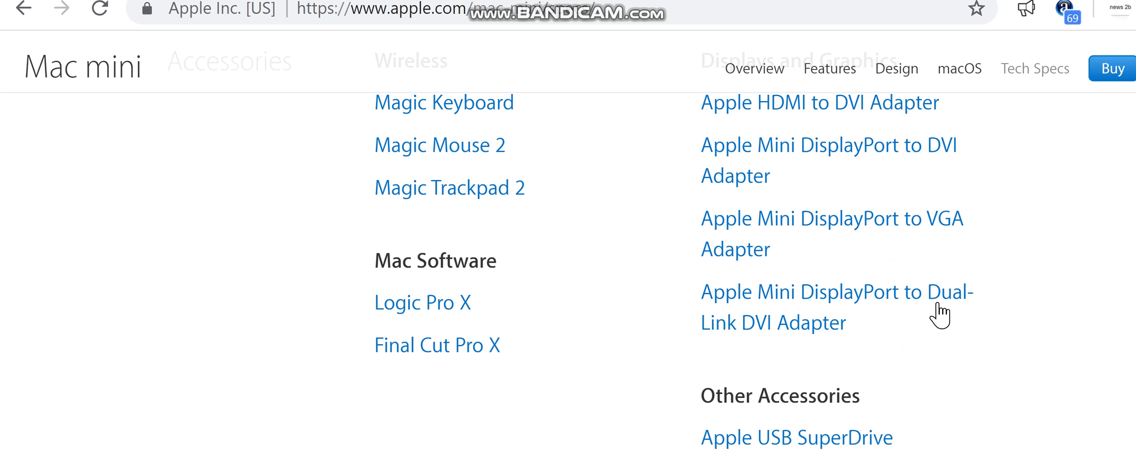
{"action": "scroll", "coordinate": [825, 379], "scroll_direction": "down", "scroll_amount": 1}
{"action": "scroll", "coordinate": [807, 272], "scroll_direction": "down", "scroll_amount": 1}
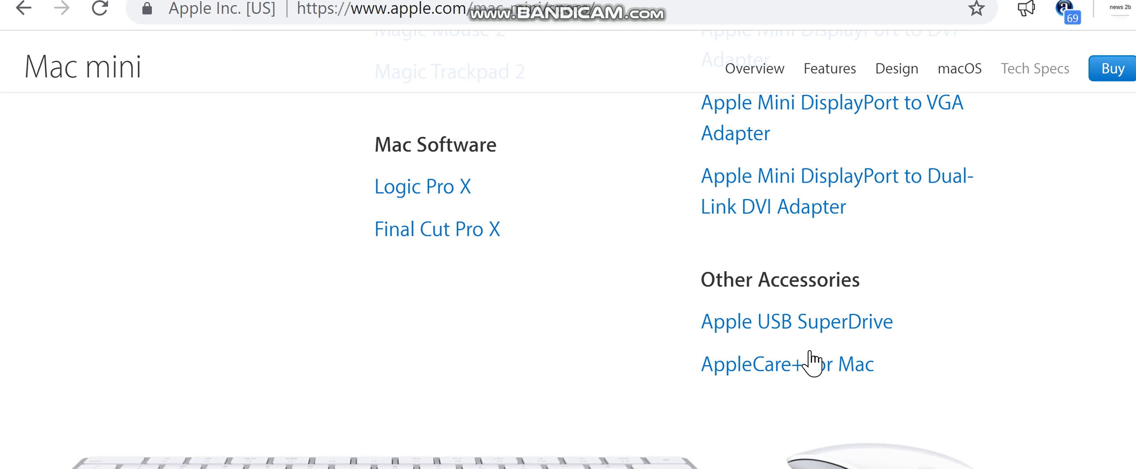
{"action": "scroll", "coordinate": [812, 356], "scroll_direction": "down", "scroll_amount": 1}
{"action": "scroll", "coordinate": [825, 249], "scroll_direction": "down", "scroll_amount": 1}
{"action": "scroll", "coordinate": [838, 265], "scroll_direction": "down", "scroll_amount": 2}
{"action": "scroll", "coordinate": [839, 265], "scroll_direction": "down", "scroll_amount": 2}
{"action": "scroll", "coordinate": [839, 265], "scroll_direction": "down", "scroll_amount": 2}
{"action": "scroll", "coordinate": [838, 265], "scroll_direction": "down", "scroll_amount": 2}
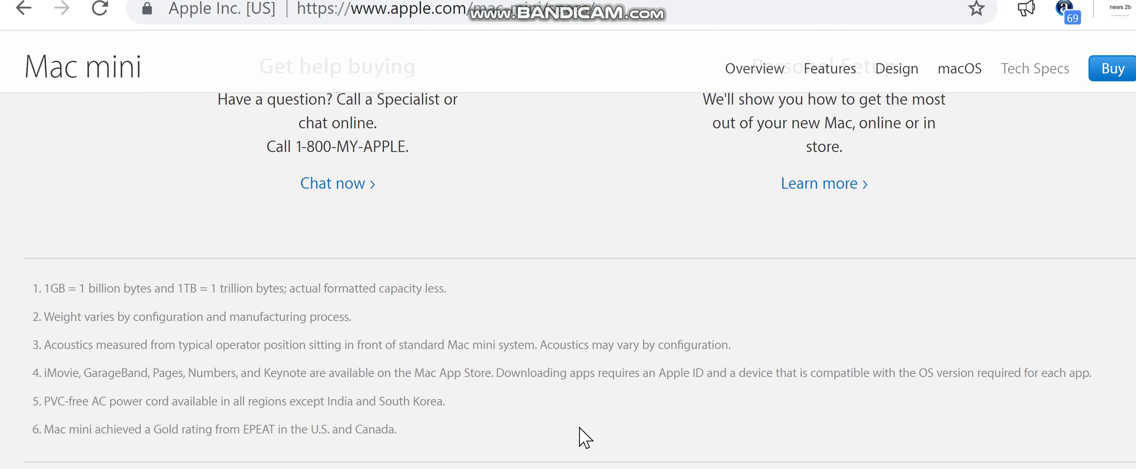
{"action": "mouse_move", "coordinate": [449, 439]}
{"action": "left_mouse_down"}
{"action": "mouse_move", "coordinate": [287, 401]}
{"action": "mouse_move", "coordinate": [41, 295]}
{"action": "left_mouse_up"}
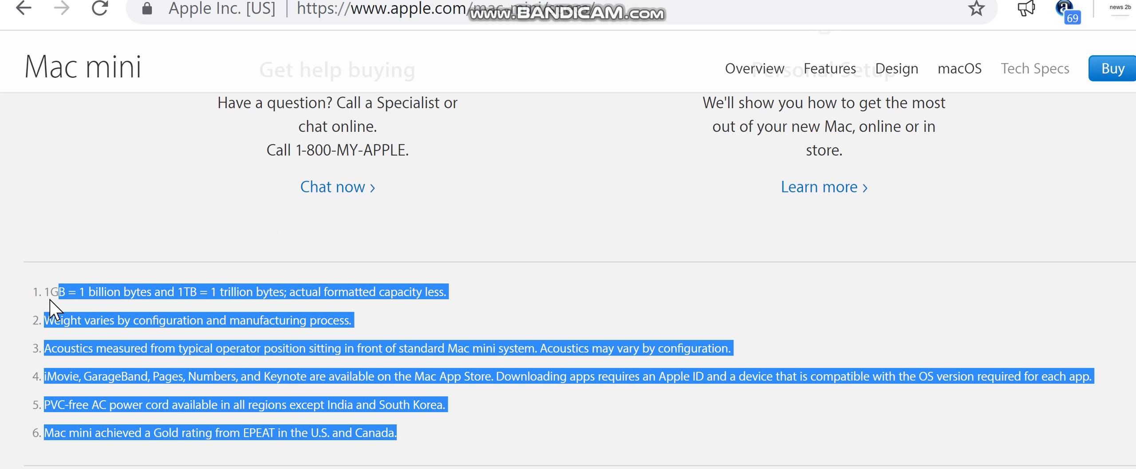
{"action": "right_click", "coordinate": [352, 285]}
{"action": "left_click", "coordinate": [455, 399]}
{"action": "left_click", "coordinate": [748, 291]}
{"action": "scroll", "coordinate": [748, 290], "scroll_direction": "down", "scroll_amount": 1}
{"action": "scroll", "coordinate": [743, 287], "scroll_direction": "up", "scroll_amount": 1}
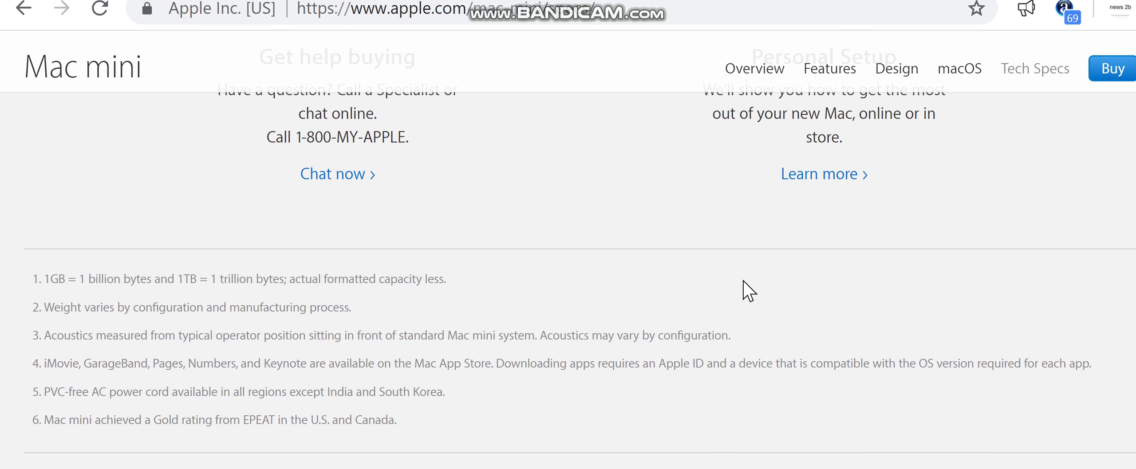